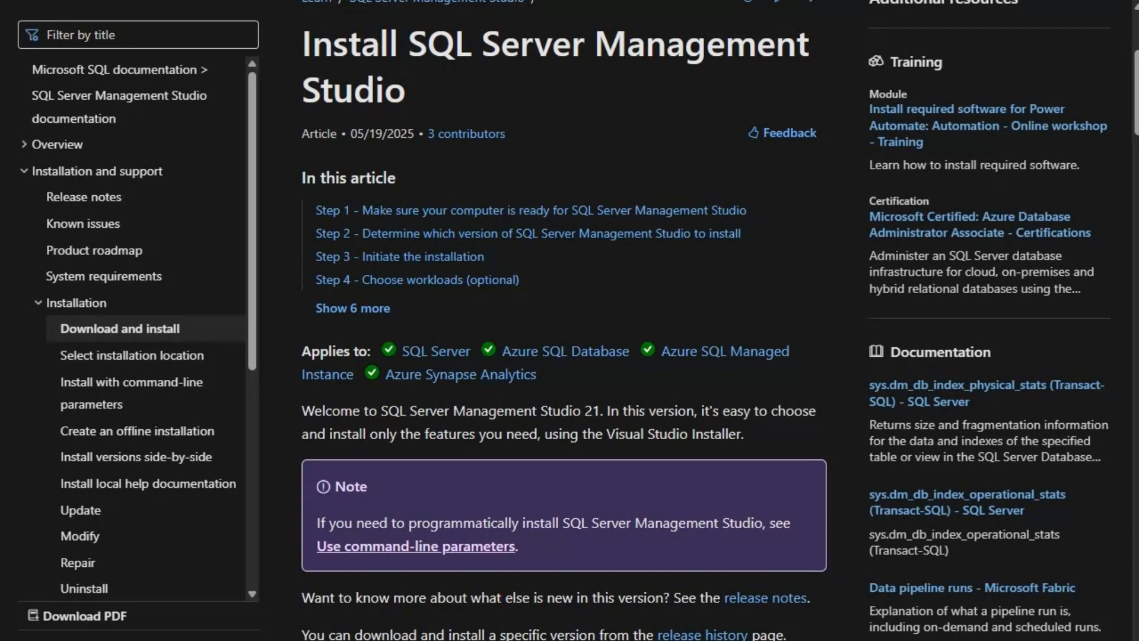
# Step: Review the preparation steps in the SSMS install article and the operating system and hardware requirements for SSMS 21
pyautogui.scroll(-6, 563, 320)
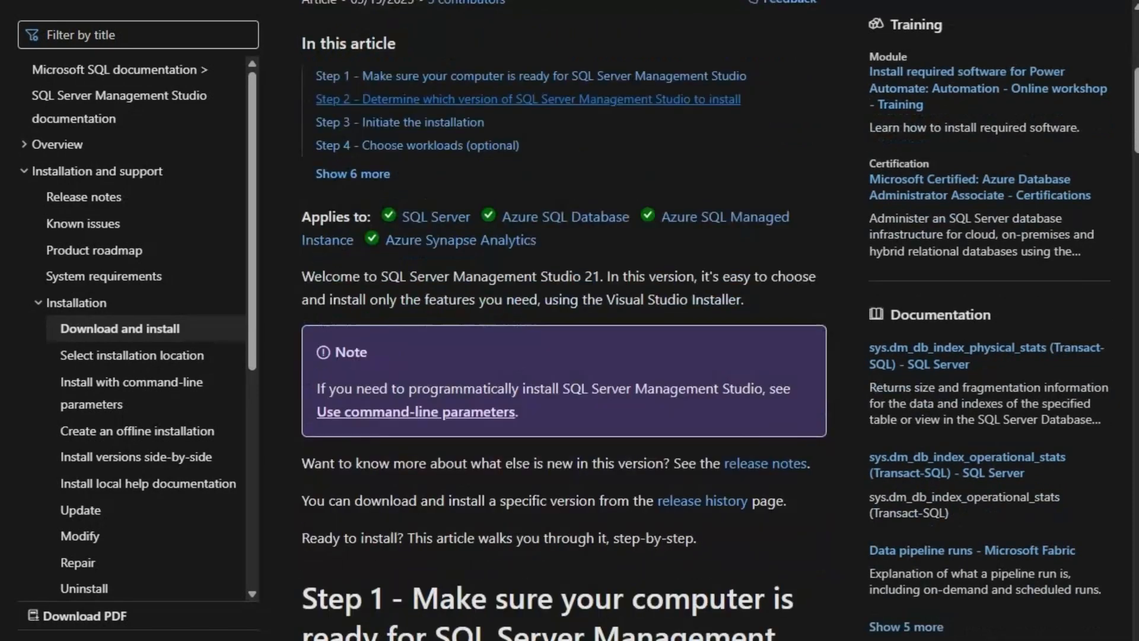
pyautogui.scroll(3, 563, 320)
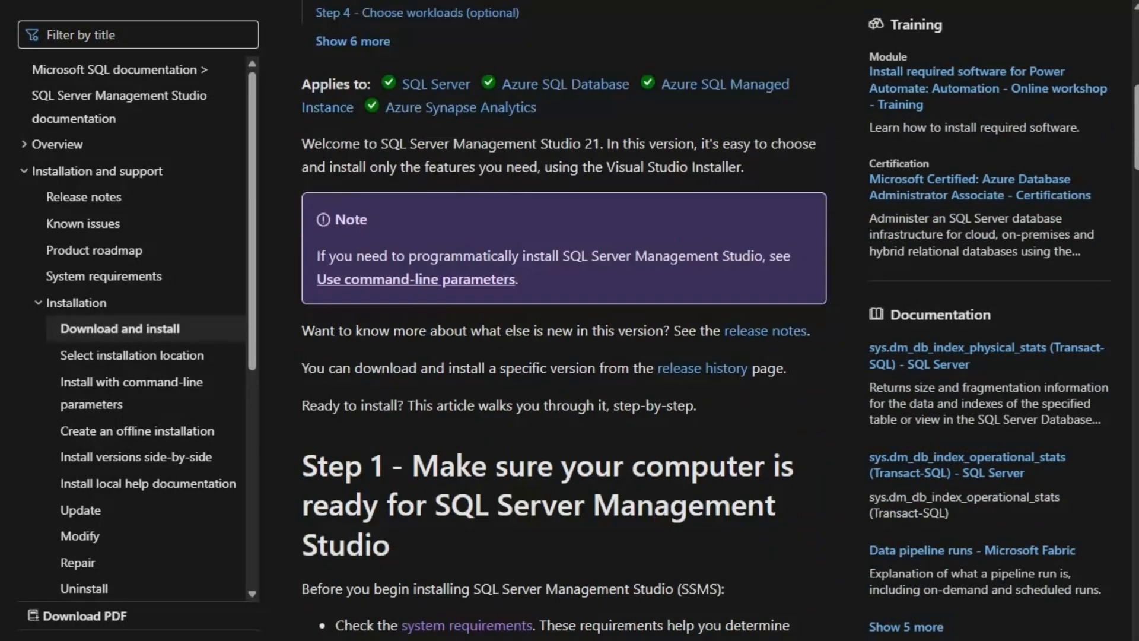
pyautogui.scroll(-7, 564, 320)
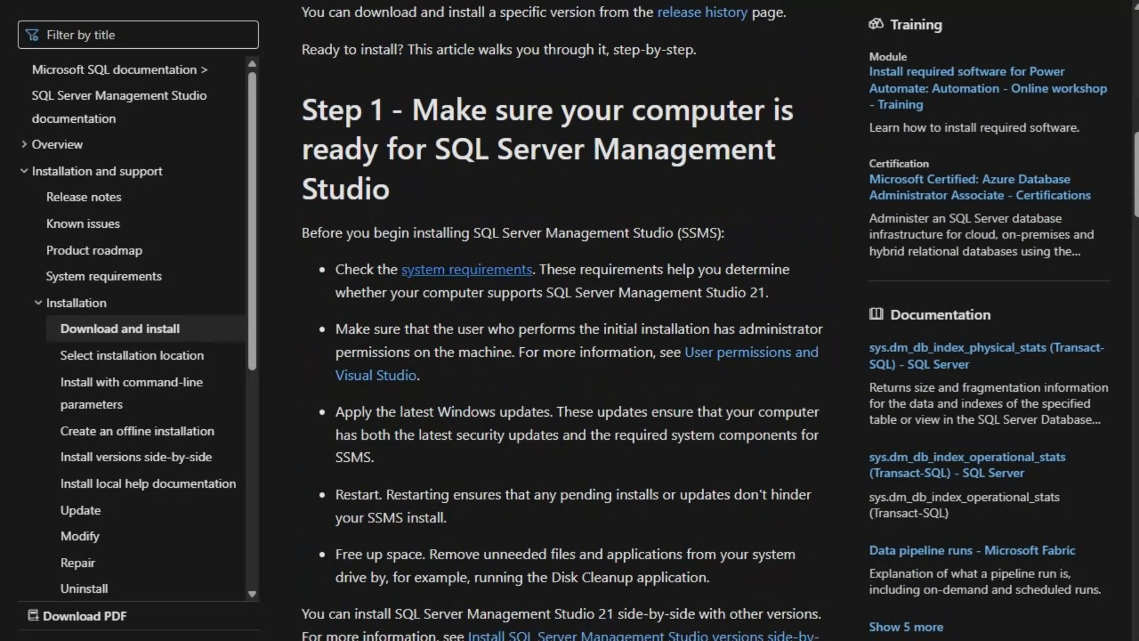
pyautogui.hotkey('ctrl', 'Tab')
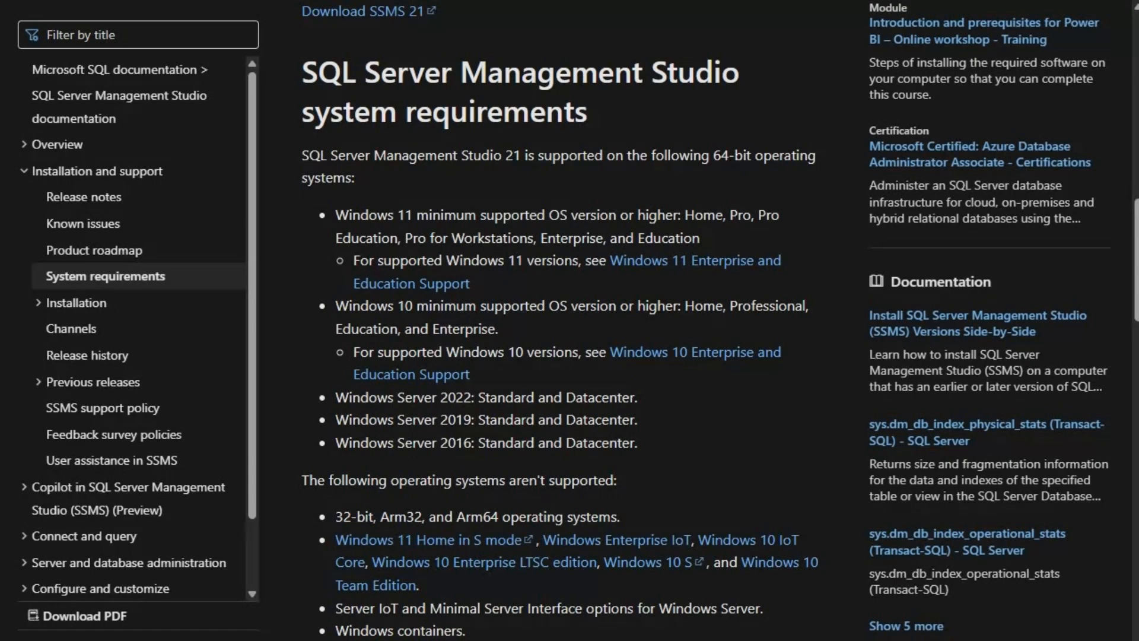
pyautogui.scroll(2, 558, 320)
pyautogui.scroll(-8, 557, 321)
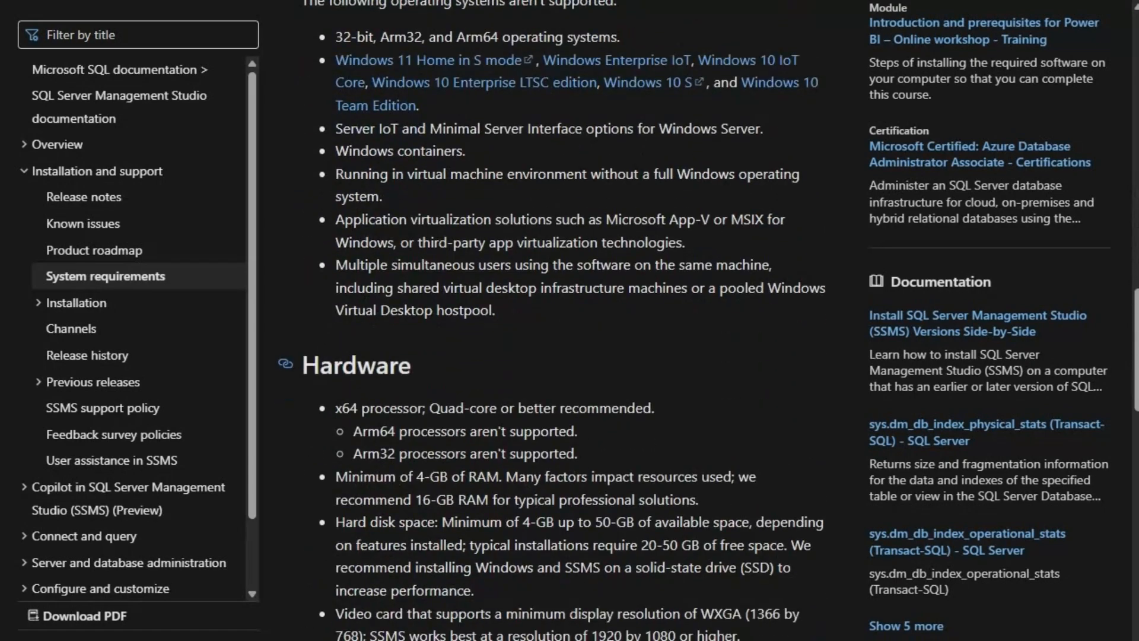
pyautogui.scroll(-1, 557, 321)
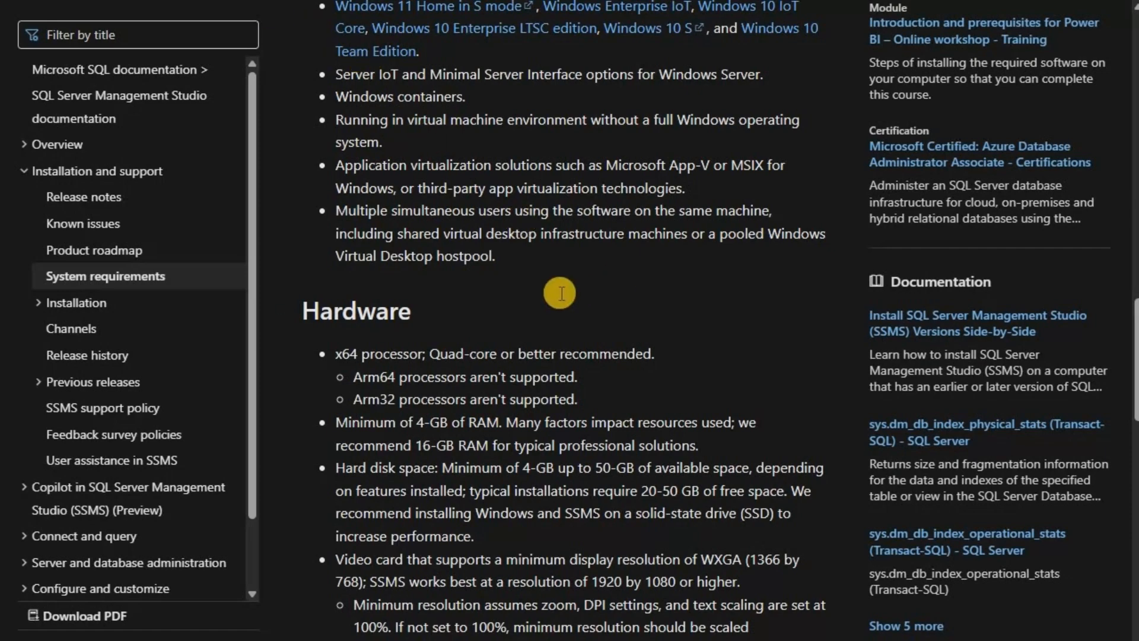
# Step: Download the SSMS 21 installer from Step 2 of the install article and run the downloaded vs_SSMS file
pyautogui.hotkey('alt', 'Left')
pyautogui.scroll(-3, 562, 303)
pyautogui.scroll(-4, 563, 303)
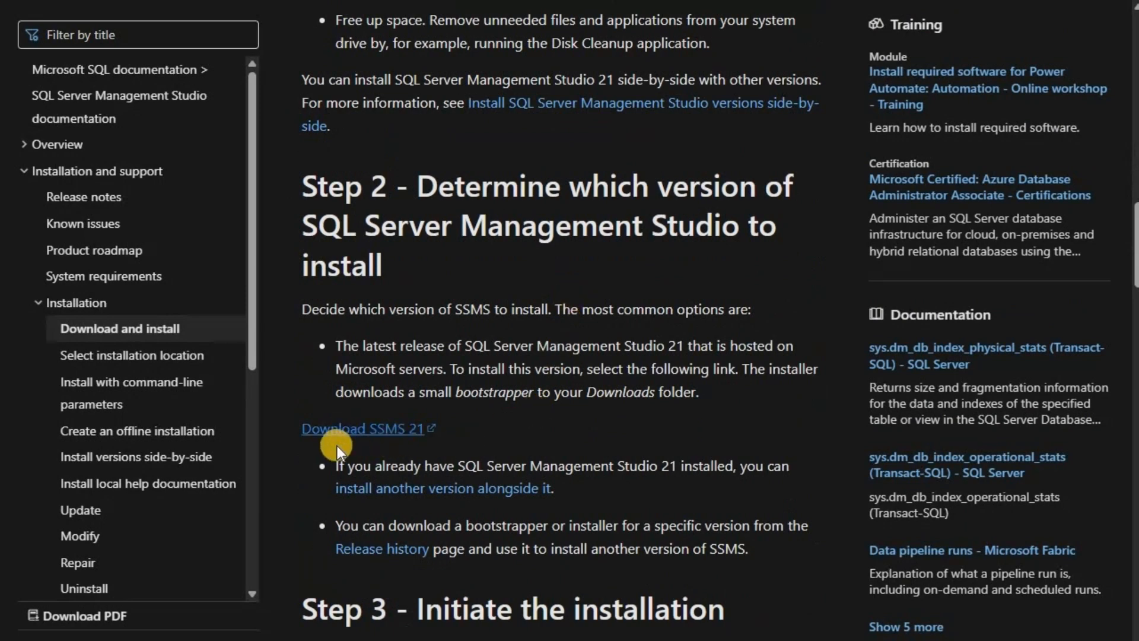
pyautogui.click(372, 436)
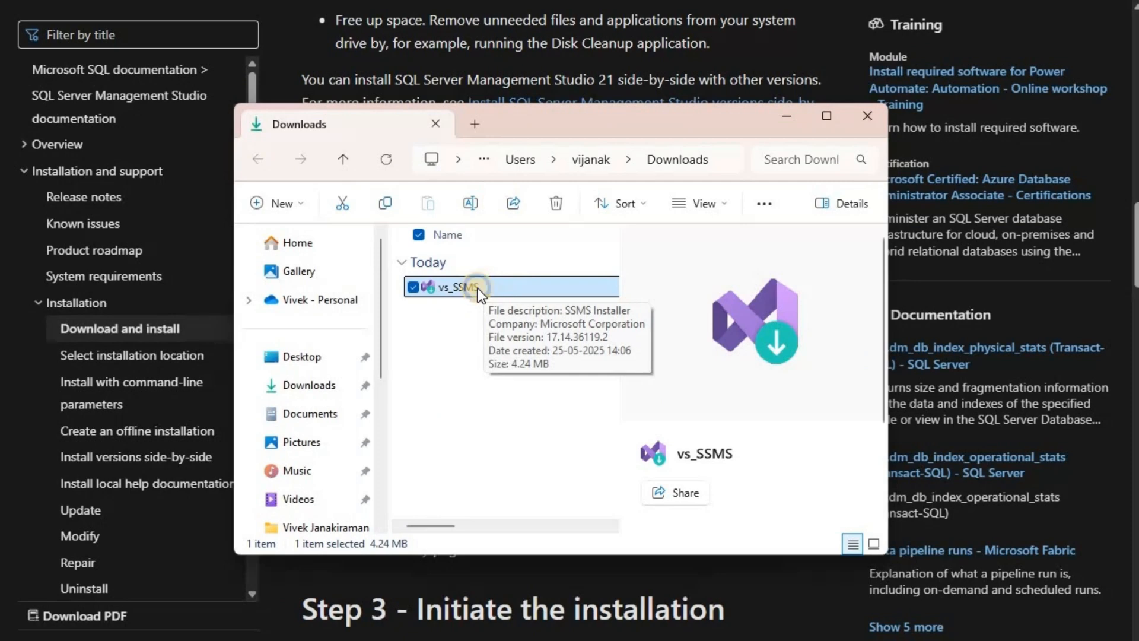
pyautogui.doubleClick(469, 288)
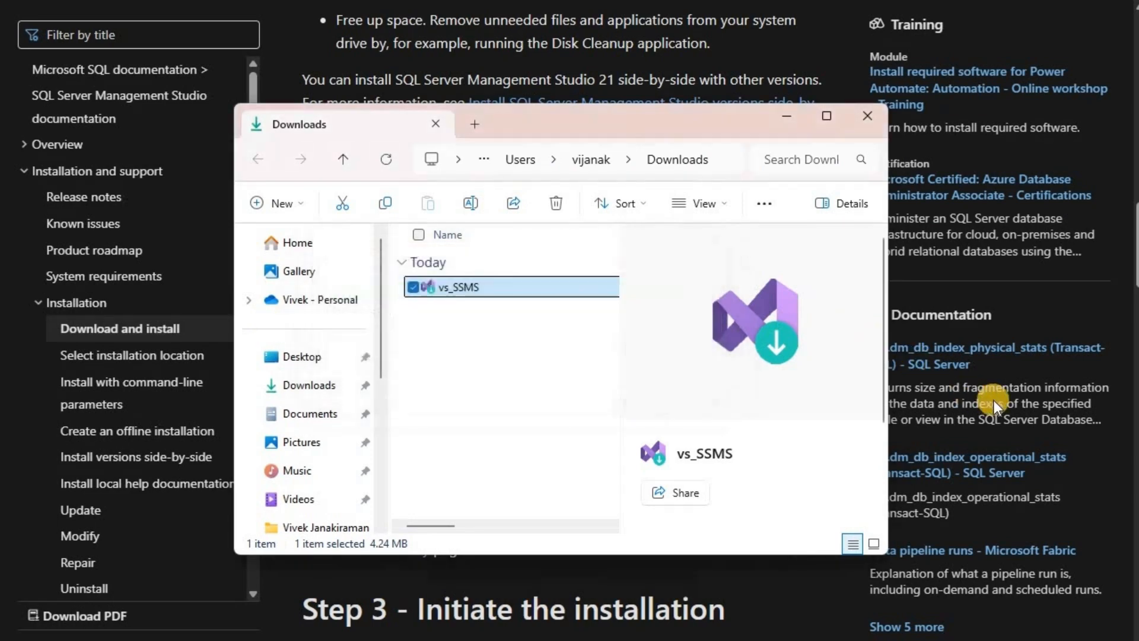
pyautogui.click(1011, 399)
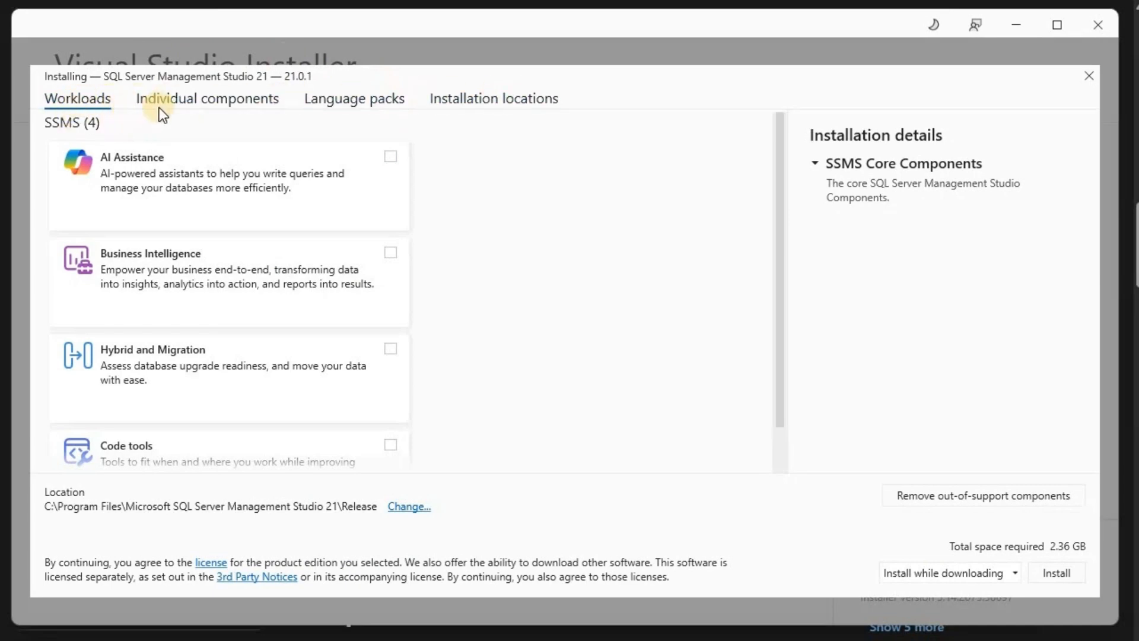
# Step: Look through the installer's workloads, individual components, language packs and installation locations to see what can be configured
pyautogui.click(198, 110)
pyautogui.click(365, 100)
pyautogui.click(539, 107)
pyautogui.click(236, 204)
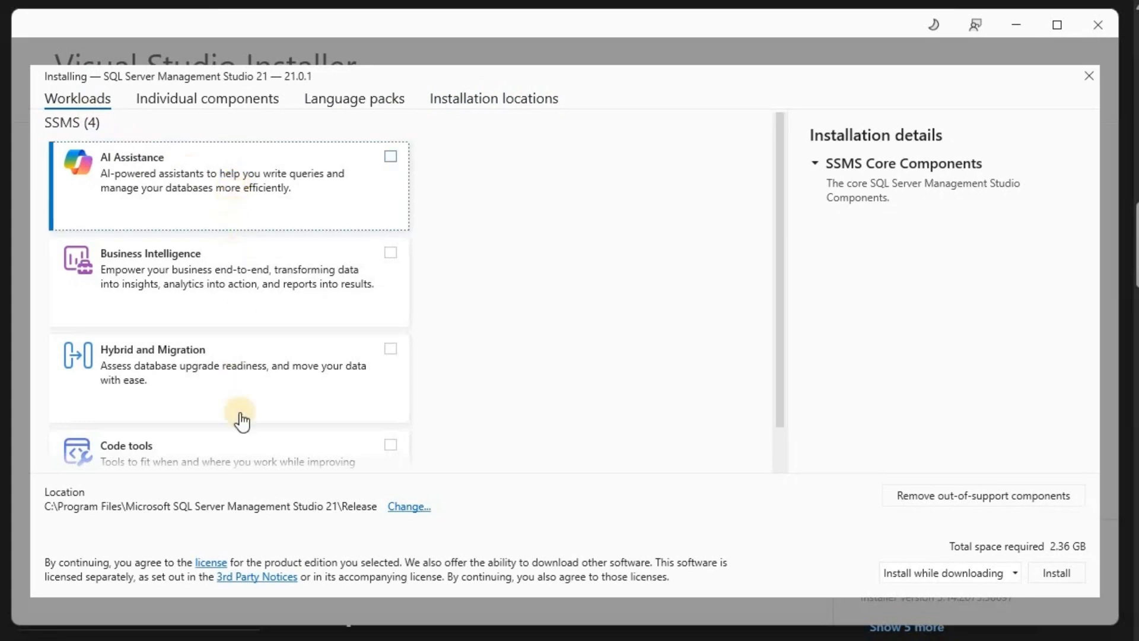
pyautogui.click(252, 380)
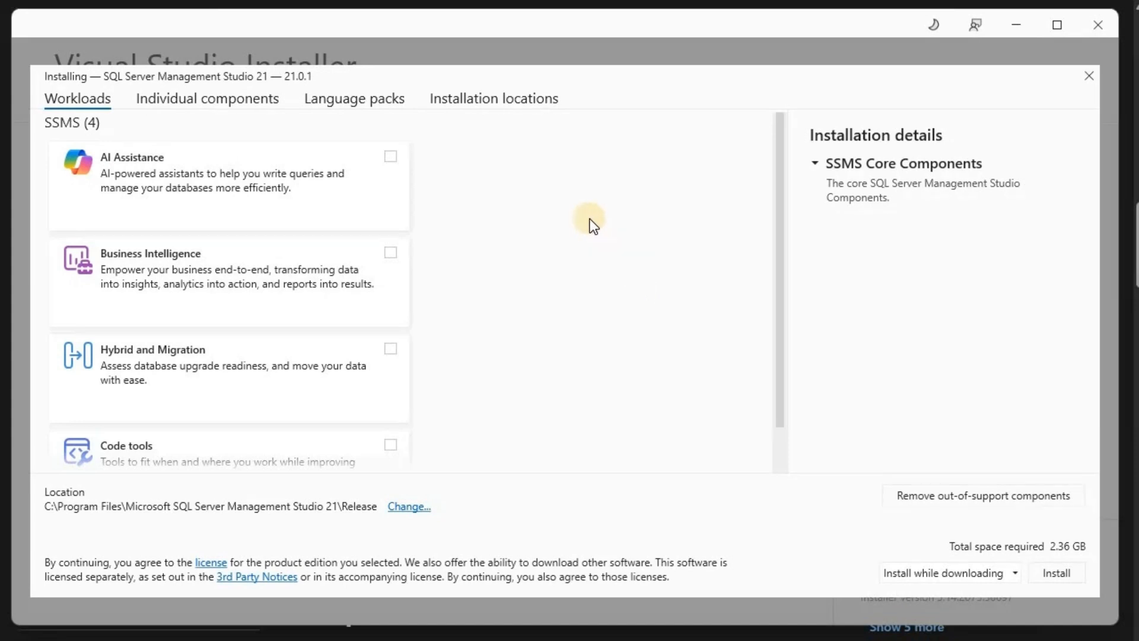
pyautogui.click(220, 102)
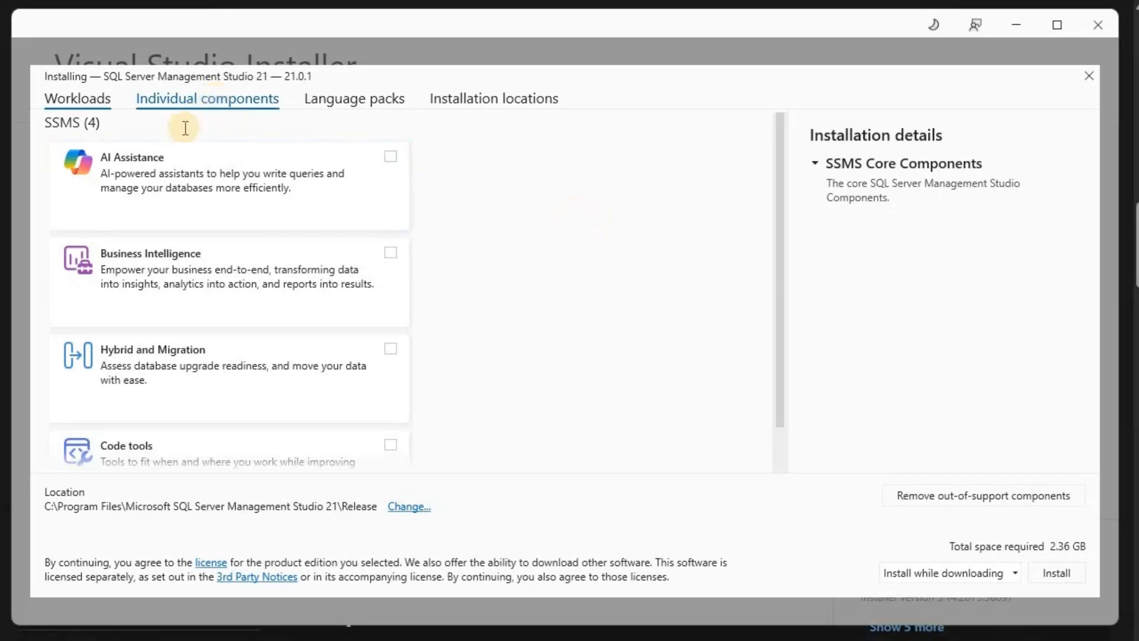
pyautogui.click(88, 97)
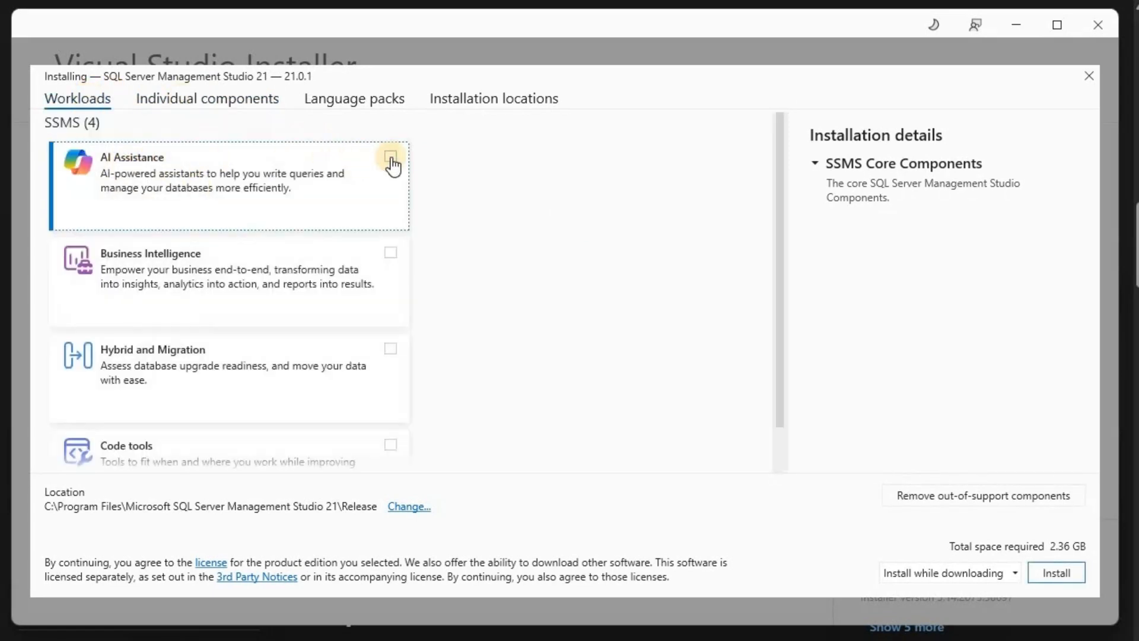
# Step: Select the AI Assistance and Hybrid and Migration workloads, checking which individual components they include
pyautogui.click(367, 190)
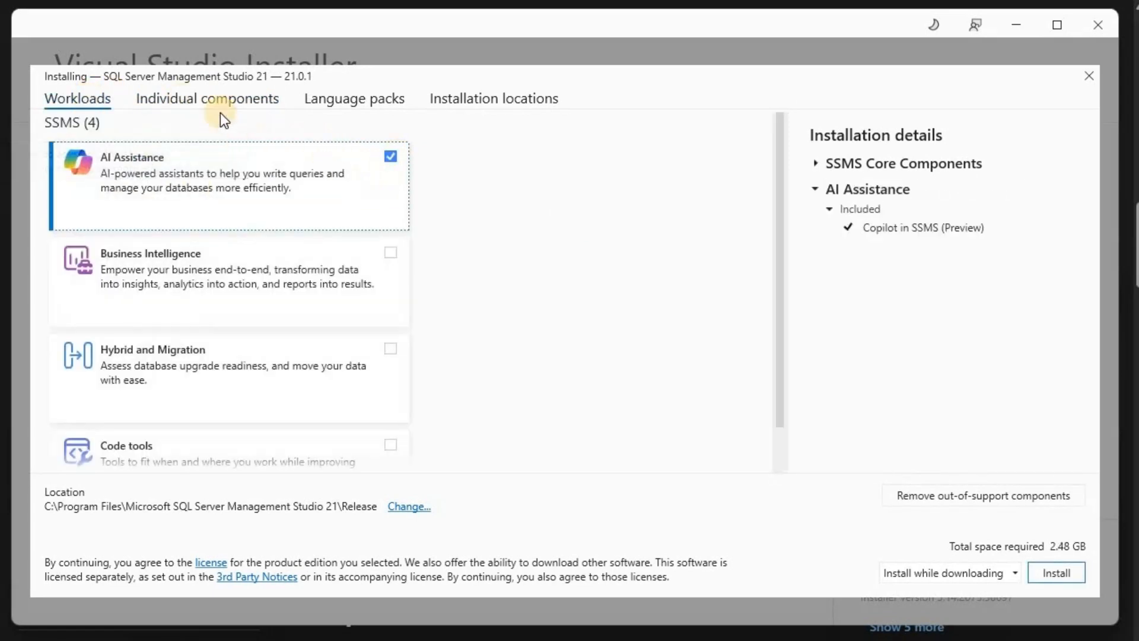
pyautogui.click(204, 97)
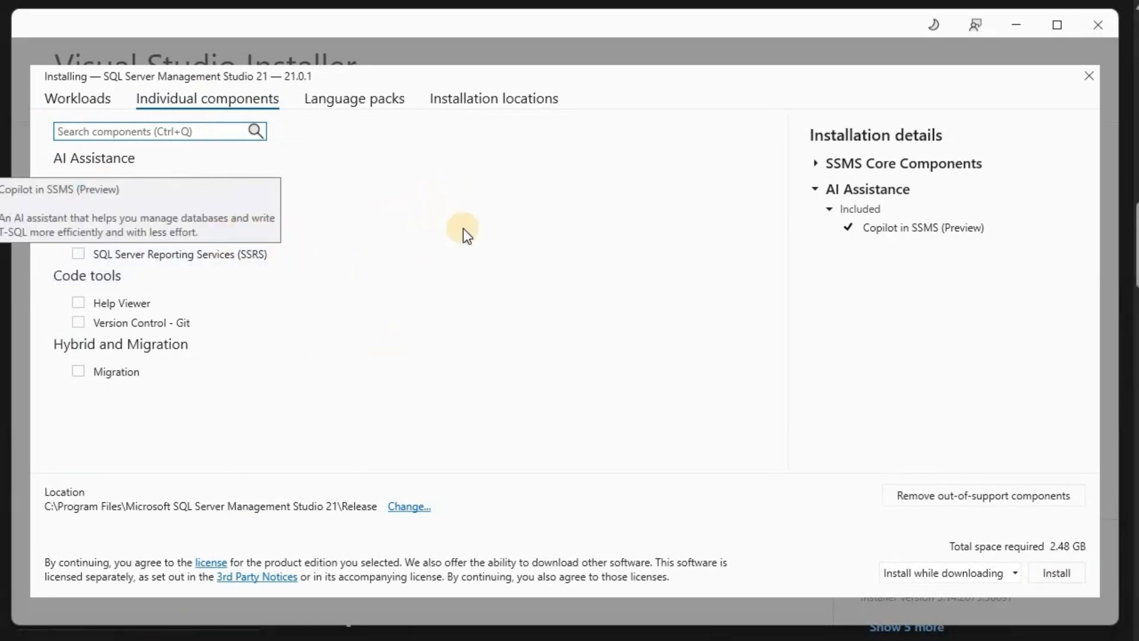
pyautogui.click(74, 104)
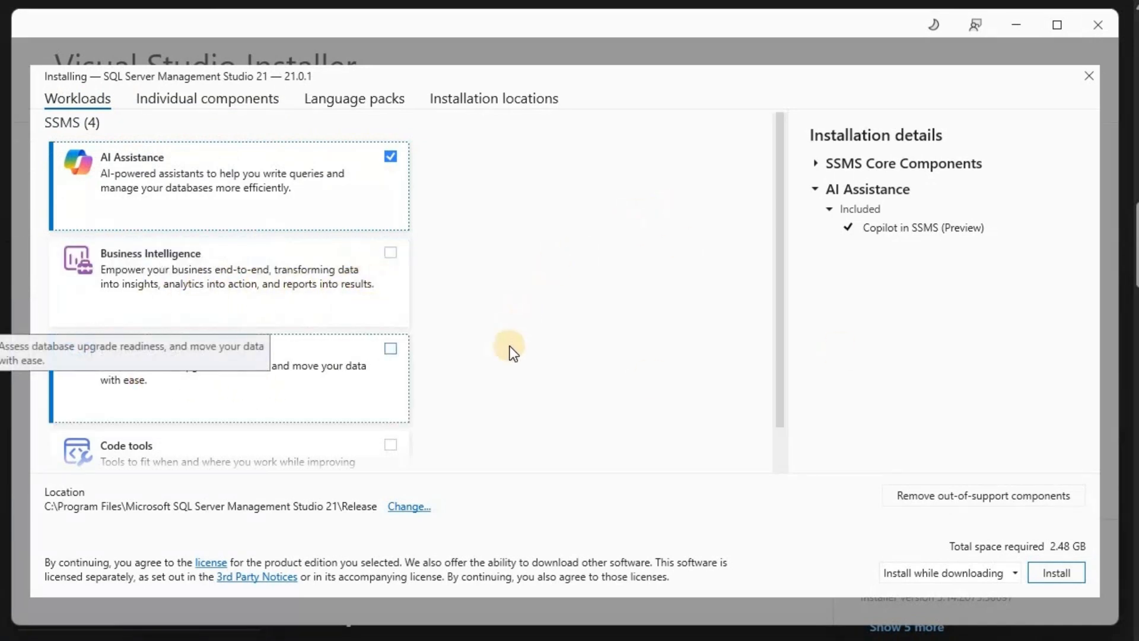
pyautogui.click(389, 356)
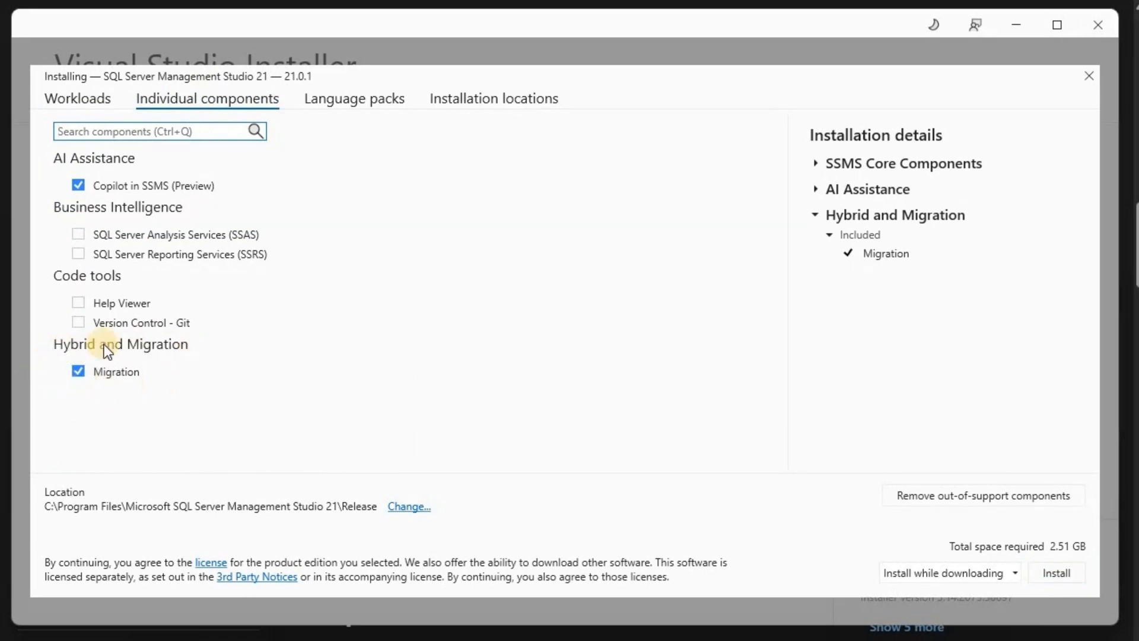
pyautogui.click(100, 112)
# Step: Try out the Code tools workload, check which individual components it includes, and deselect it again
pyautogui.scroll(-1, 368, 409)
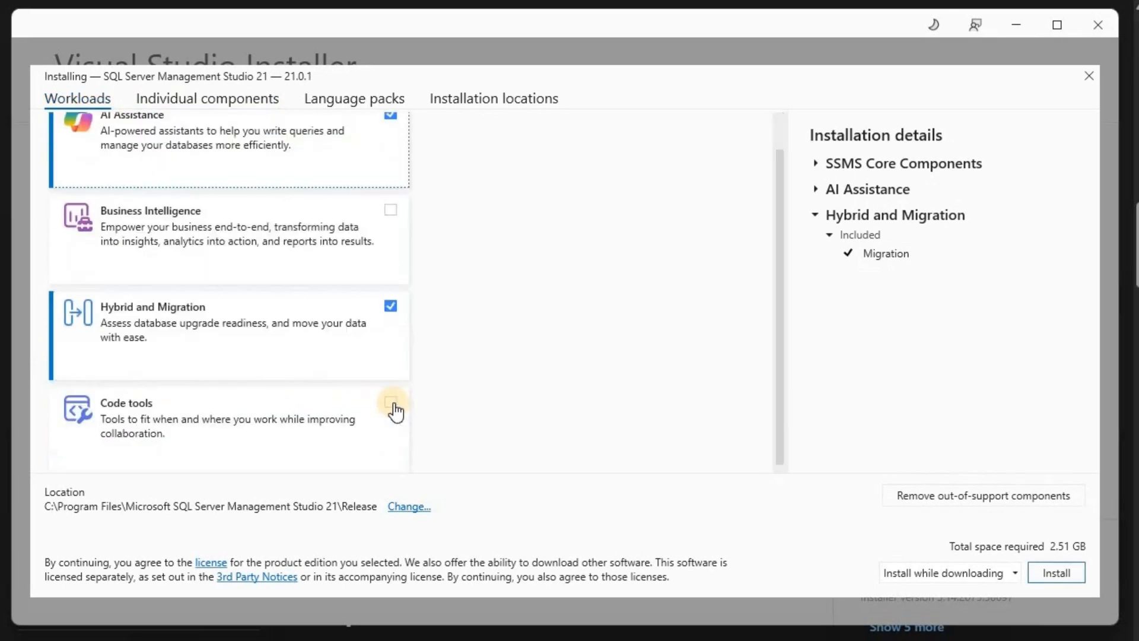
pyautogui.click(391, 404)
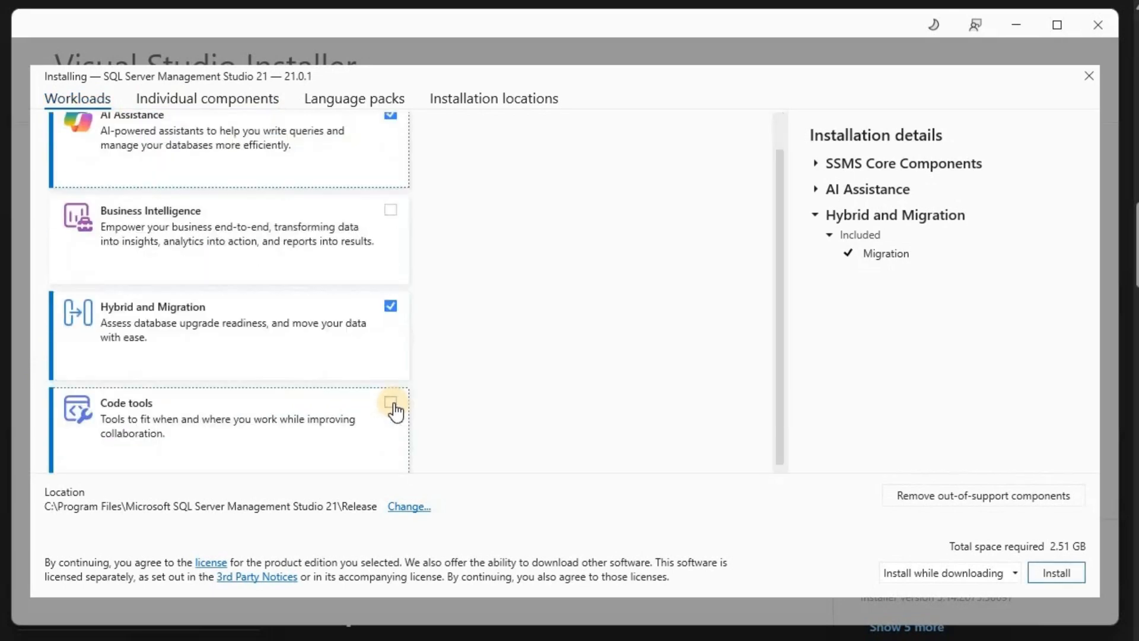
pyautogui.click(199, 107)
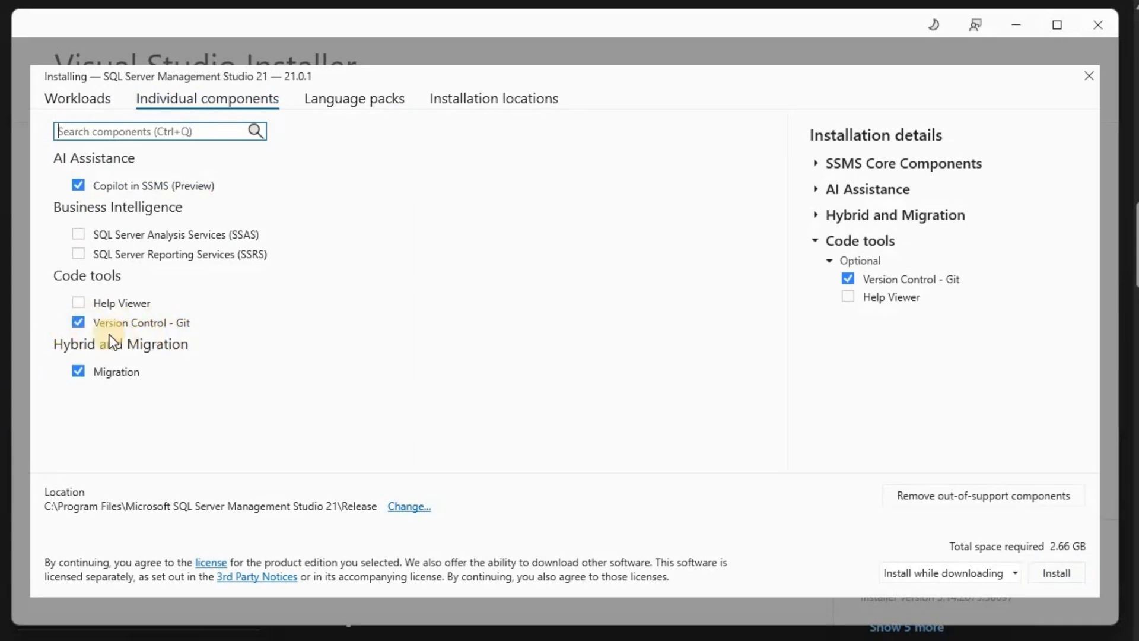
pyautogui.click(84, 99)
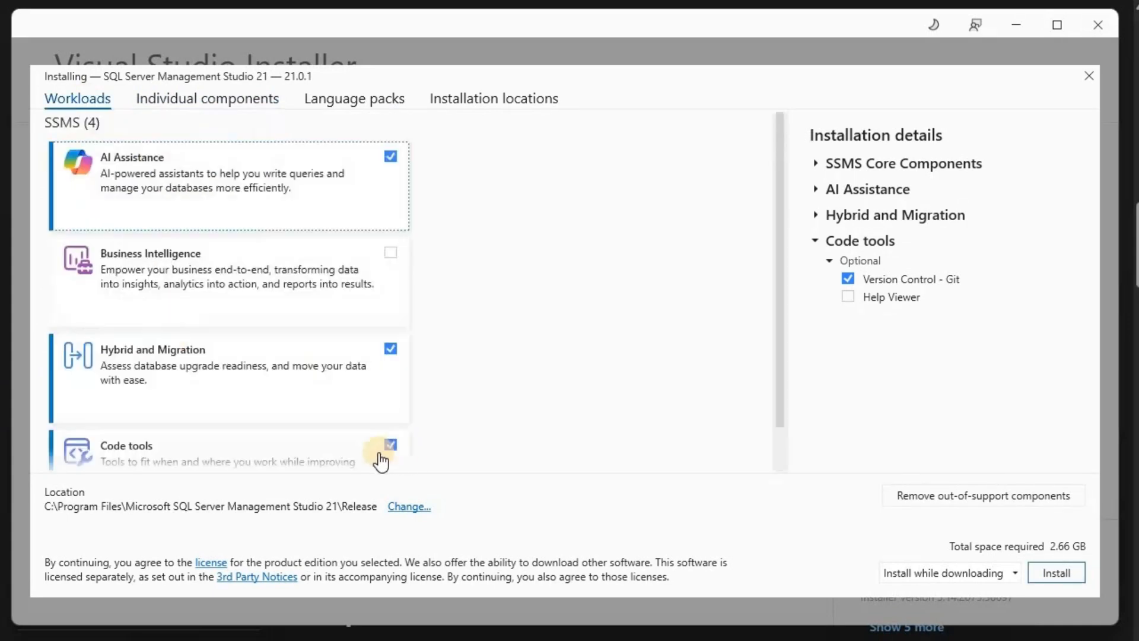
pyautogui.click(390, 445)
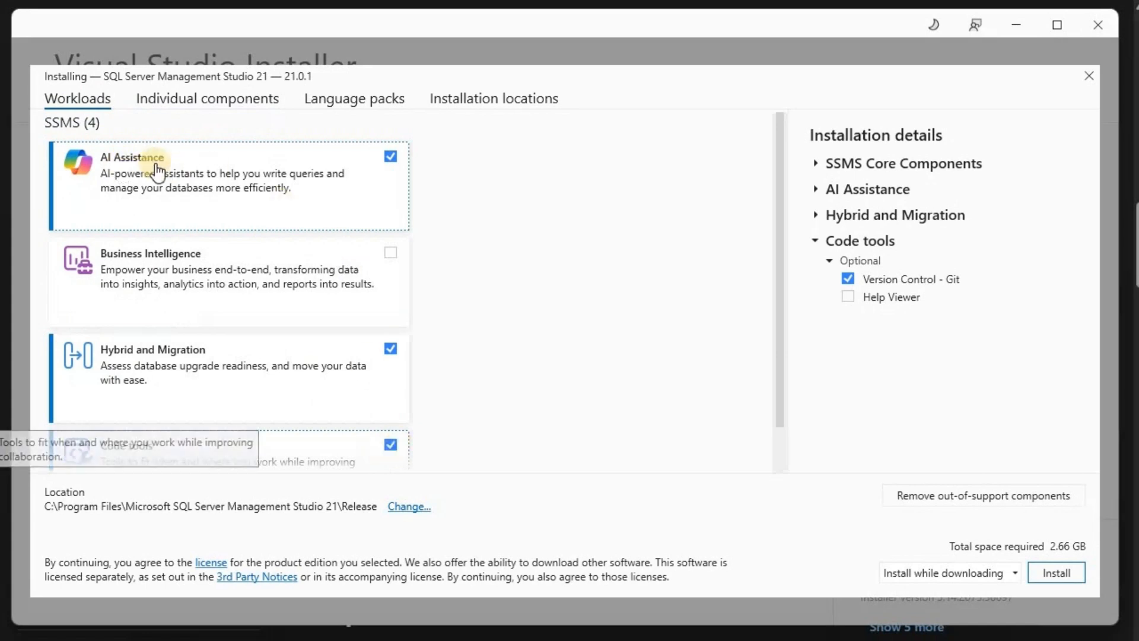
pyautogui.click(113, 392)
pyautogui.click(388, 371)
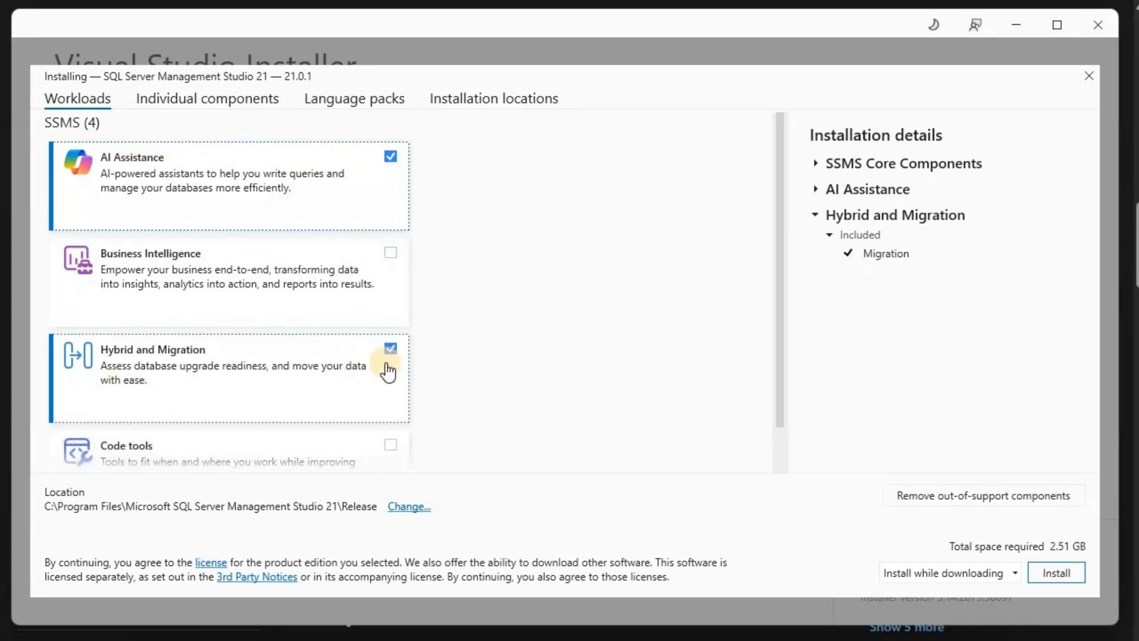
# Step: Review the individual components, available language packs and installation locations for the SSMS 21 setup
pyautogui.click(196, 102)
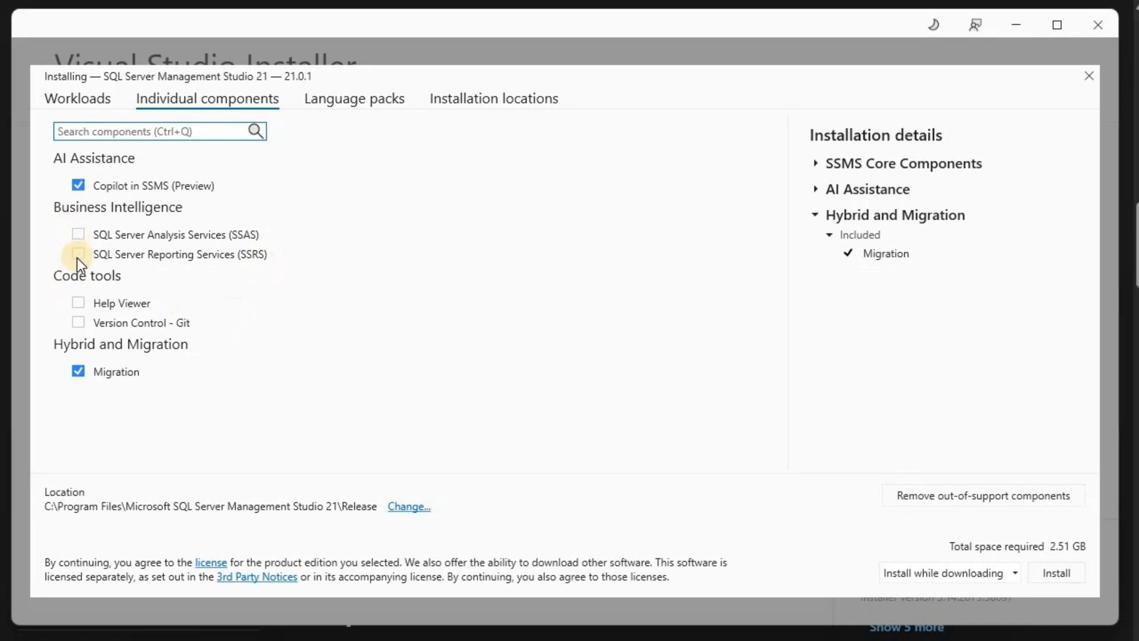
pyautogui.click(356, 107)
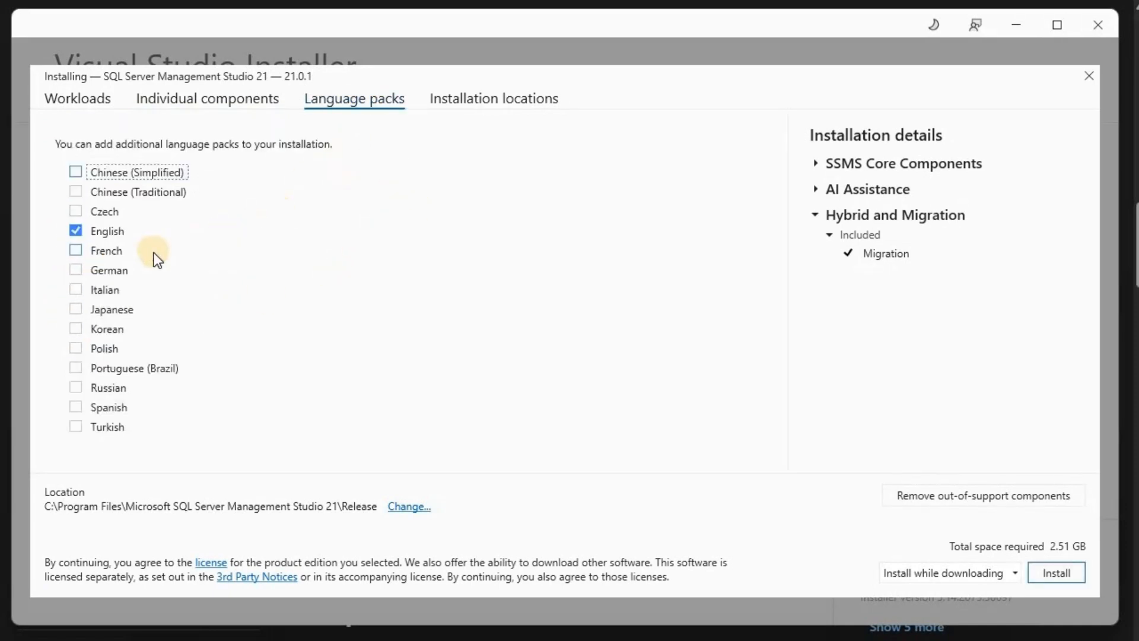
pyautogui.click(510, 102)
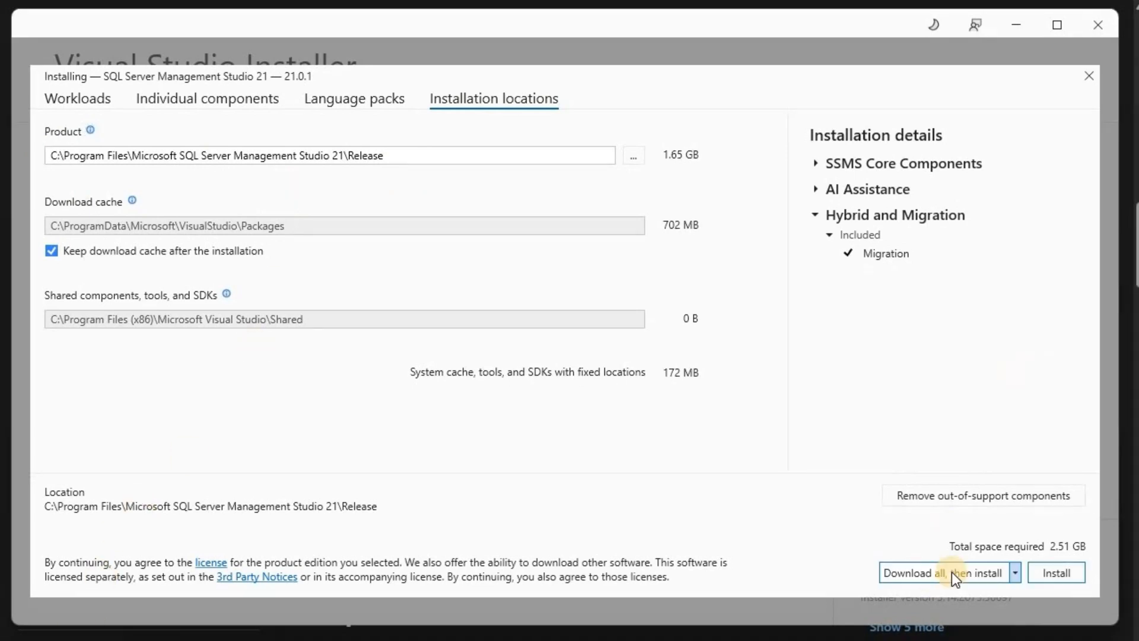
# Step: Set the installation mode to Install while downloading and start installing SQL Server Management Studio 21
pyautogui.click(949, 575)
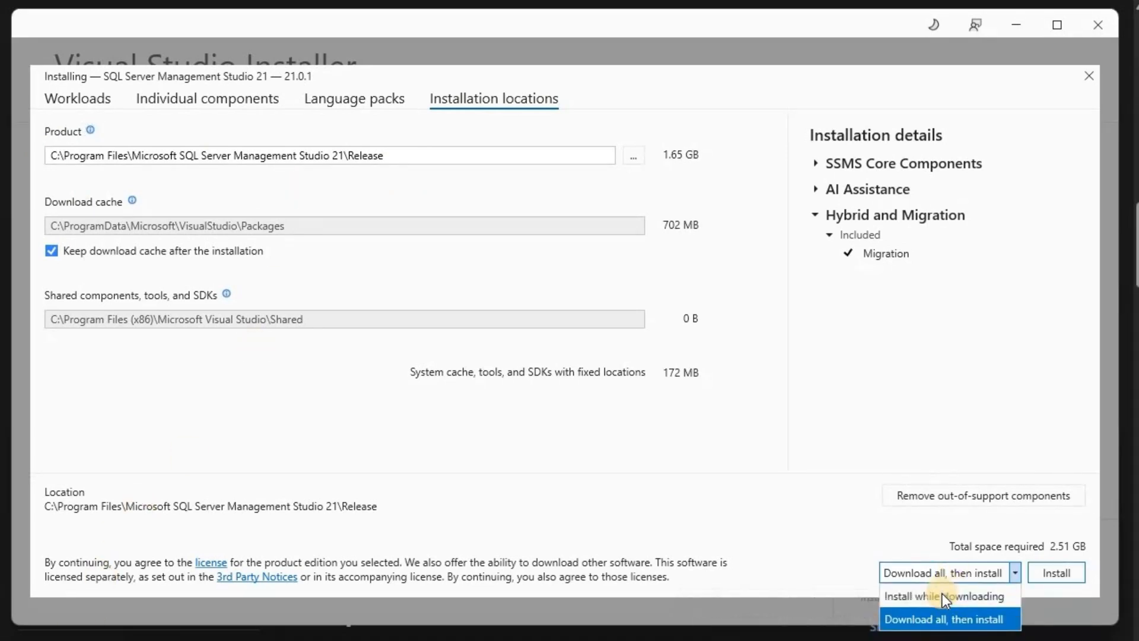
pyautogui.click(903, 594)
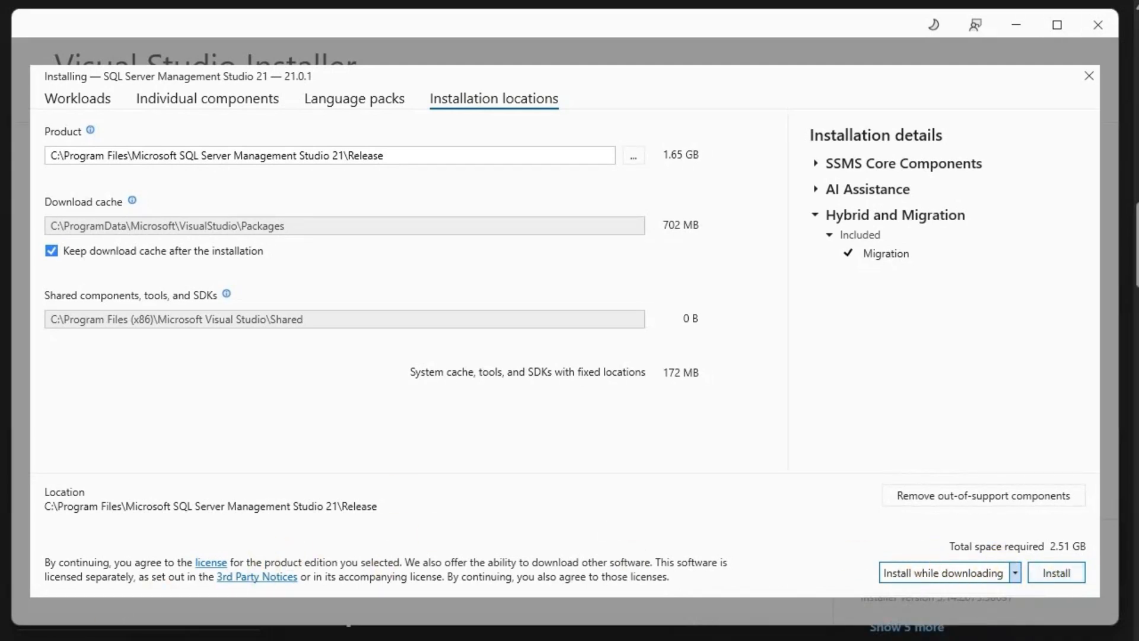
pyautogui.click(1060, 573)
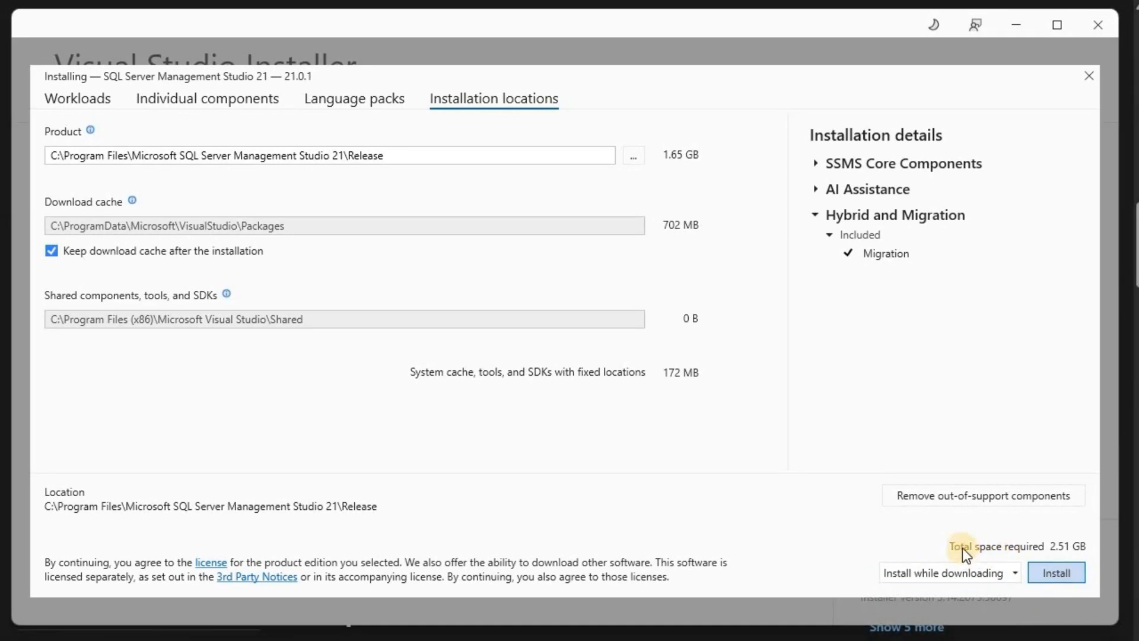
pyautogui.click(1059, 574)
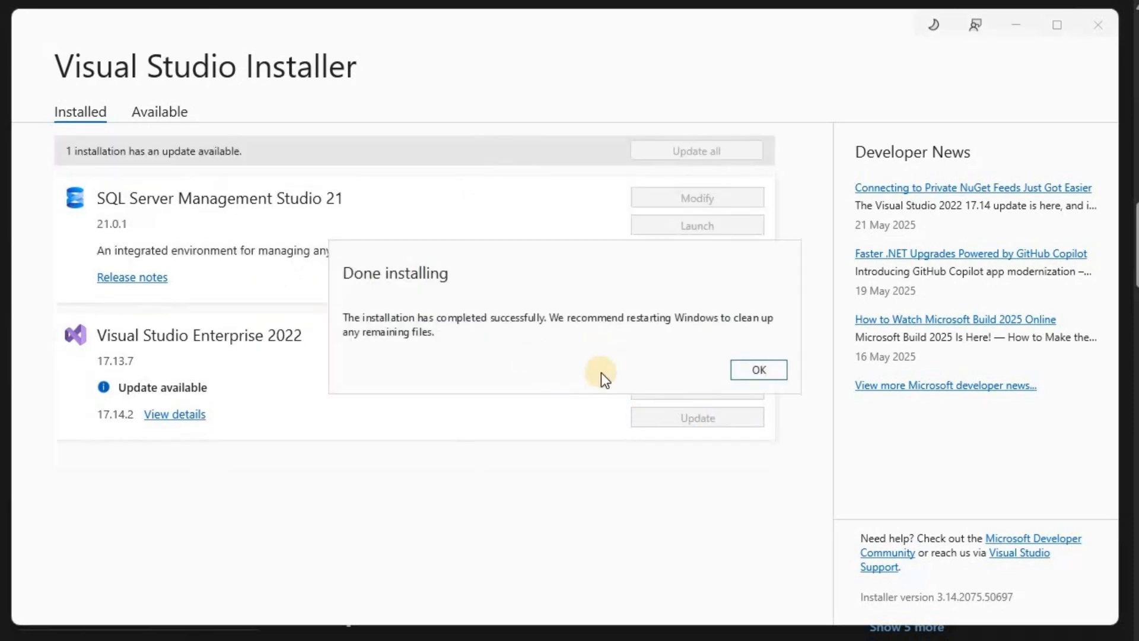
# Step: Close the finished installation, start SSMS 21 without adding an account, and accept the new connection dialog experience
pyautogui.click(760, 370)
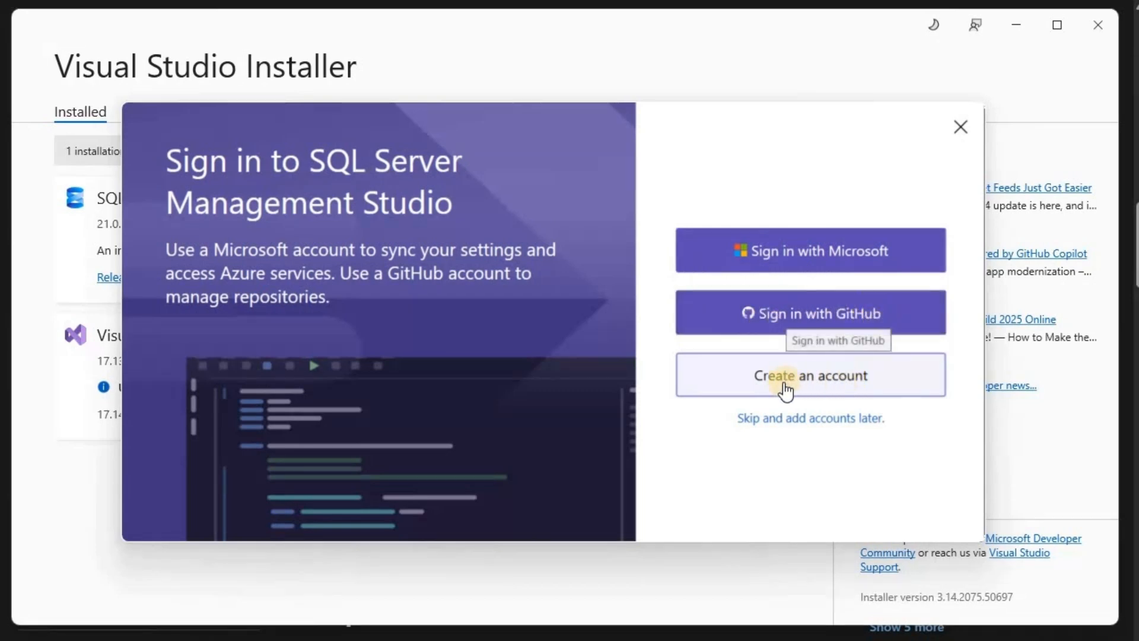
pyautogui.click(850, 378)
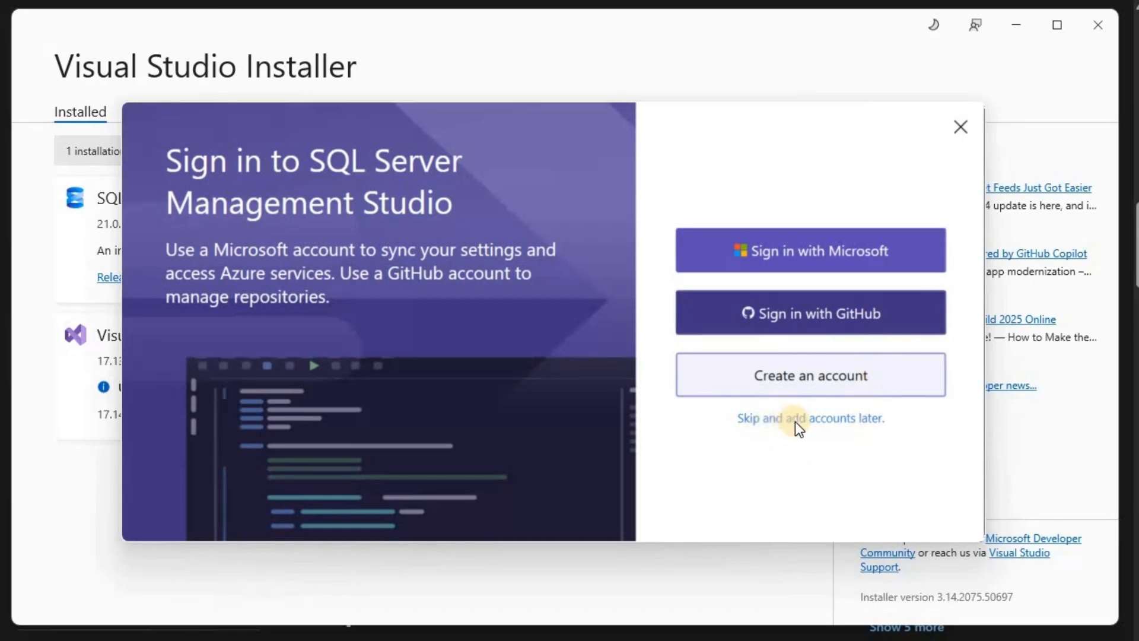
pyautogui.click(810, 419)
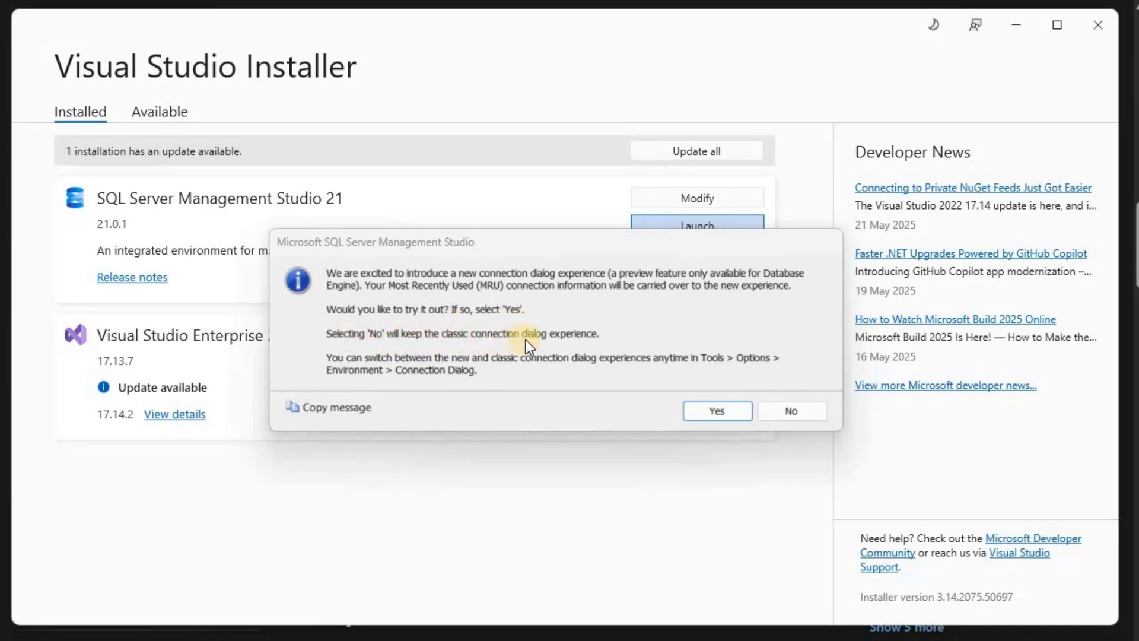
pyautogui.click(725, 414)
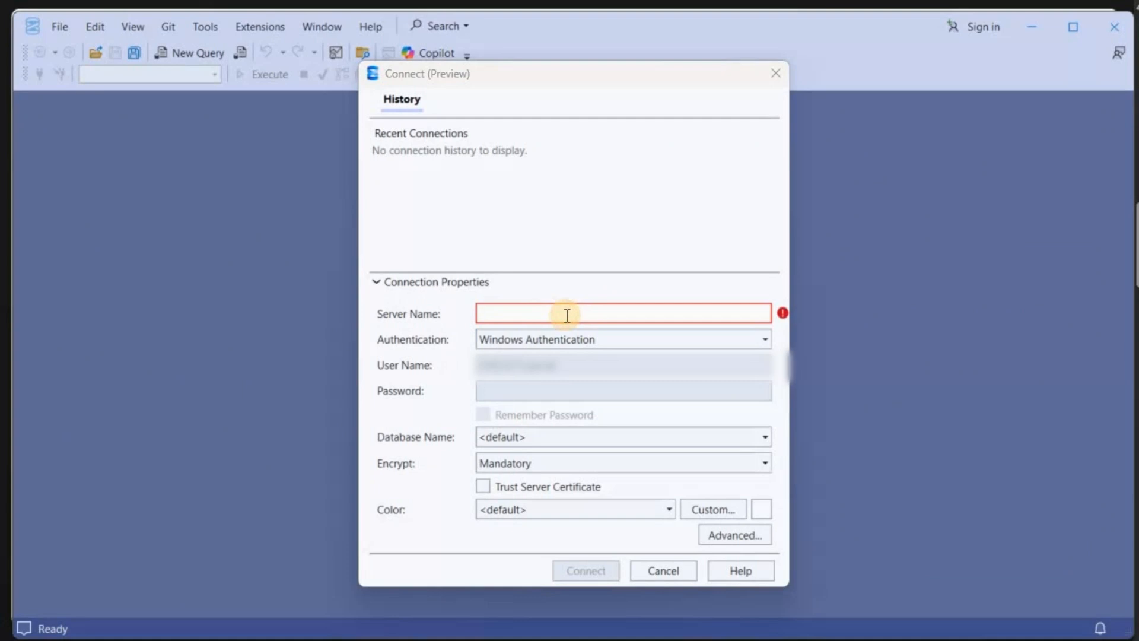
# Step: Connect to server VIJANAK\IN2022 using SQL Server Authentication as sa, entering the login password and trusting the server certificate
pyautogui.write('VIJANAK\\IN2022')
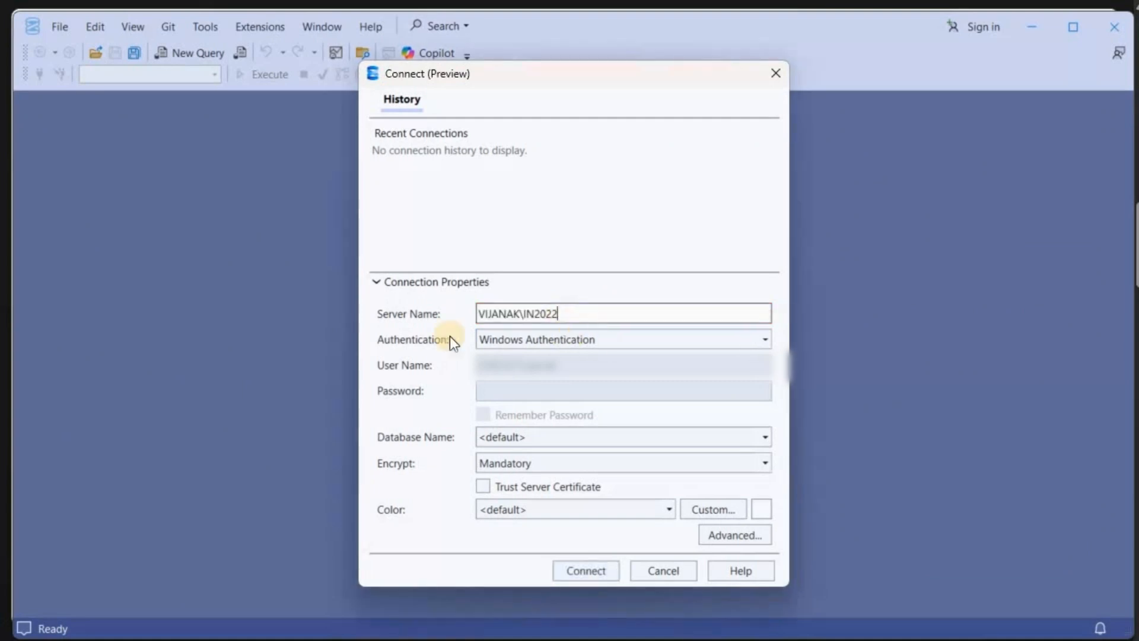
pyautogui.click(544, 340)
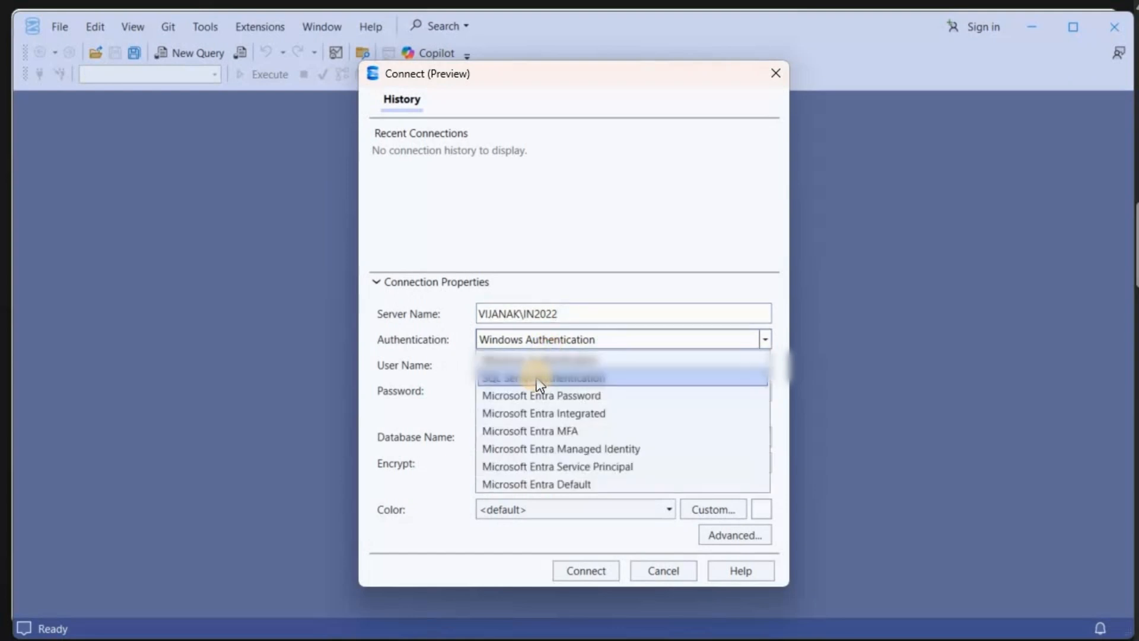
pyautogui.click(538, 376)
pyautogui.click(541, 367)
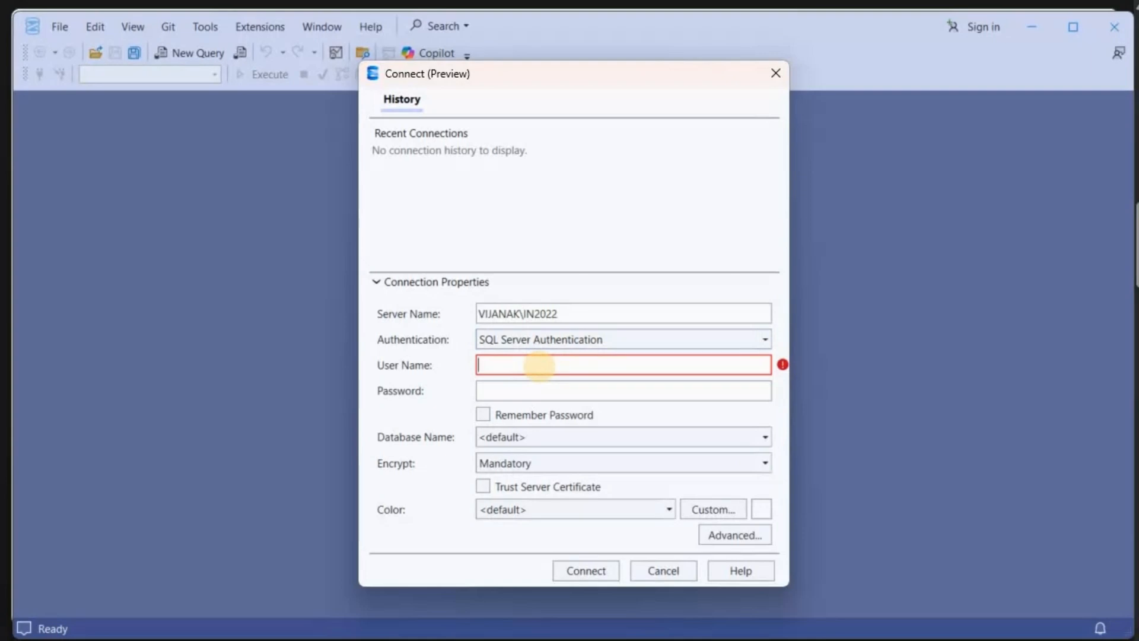
pyautogui.write('sa')
pyautogui.press('Tab')
pyautogui.write('*********')
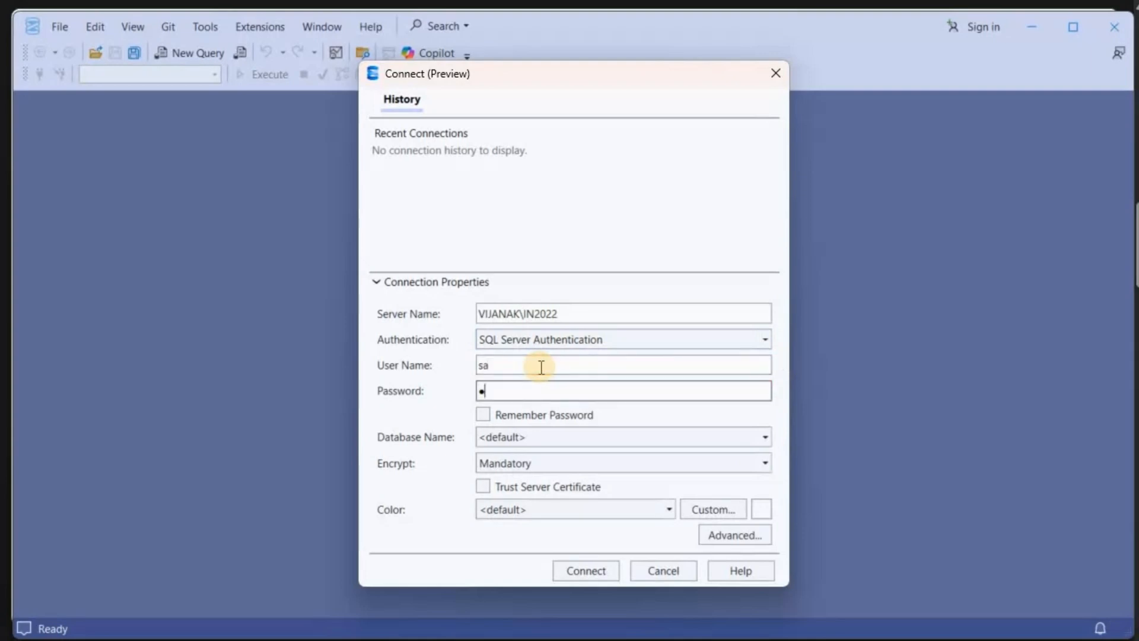
pyautogui.write('**************')
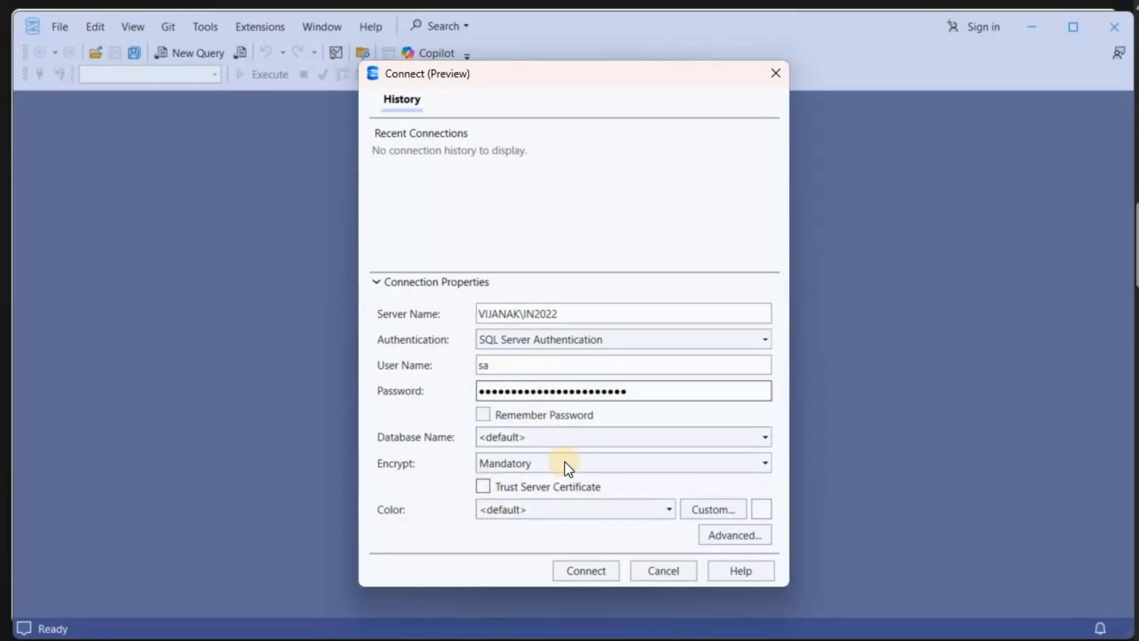
pyautogui.click(483, 486)
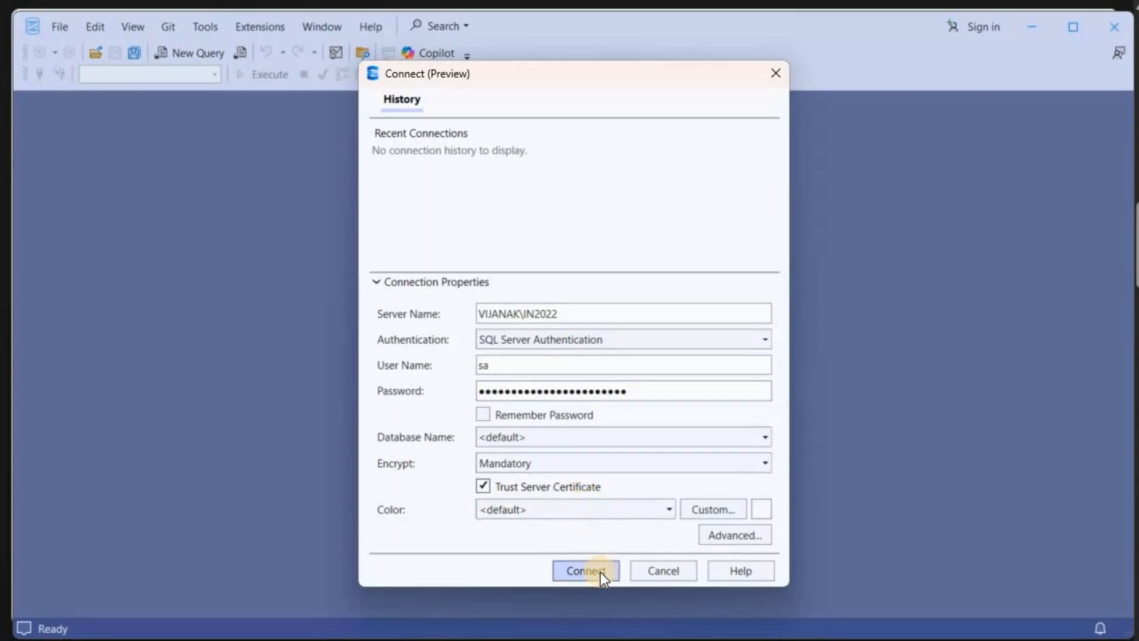
pyautogui.click(600, 572)
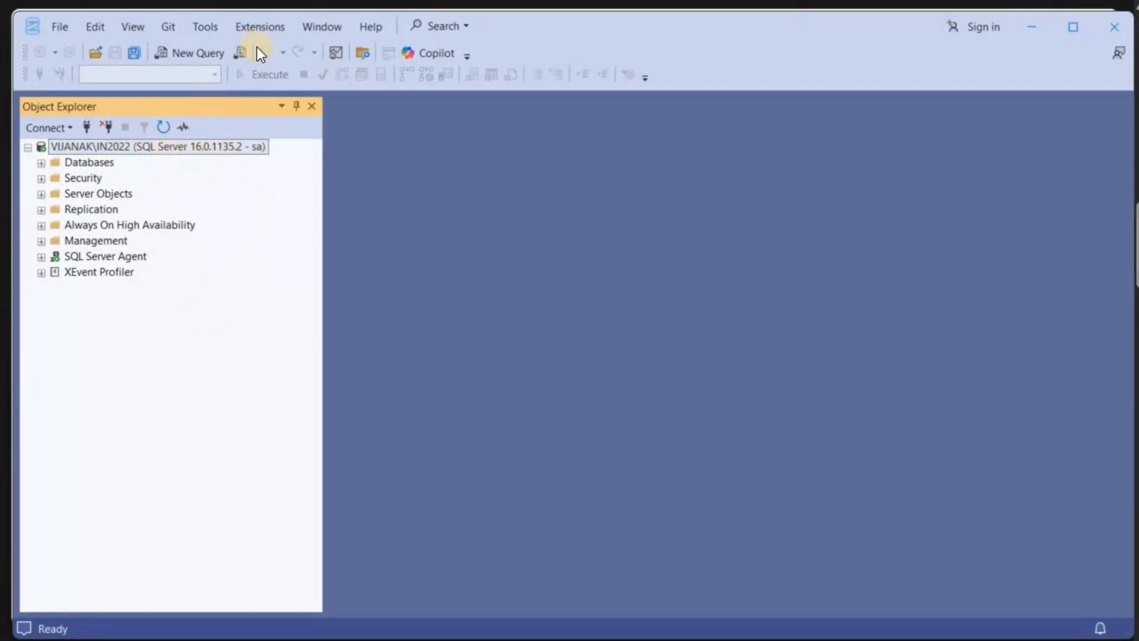
# Step: Open a new query window and run "use jbdb" to switch to the JBDB database
pyautogui.click(190, 55)
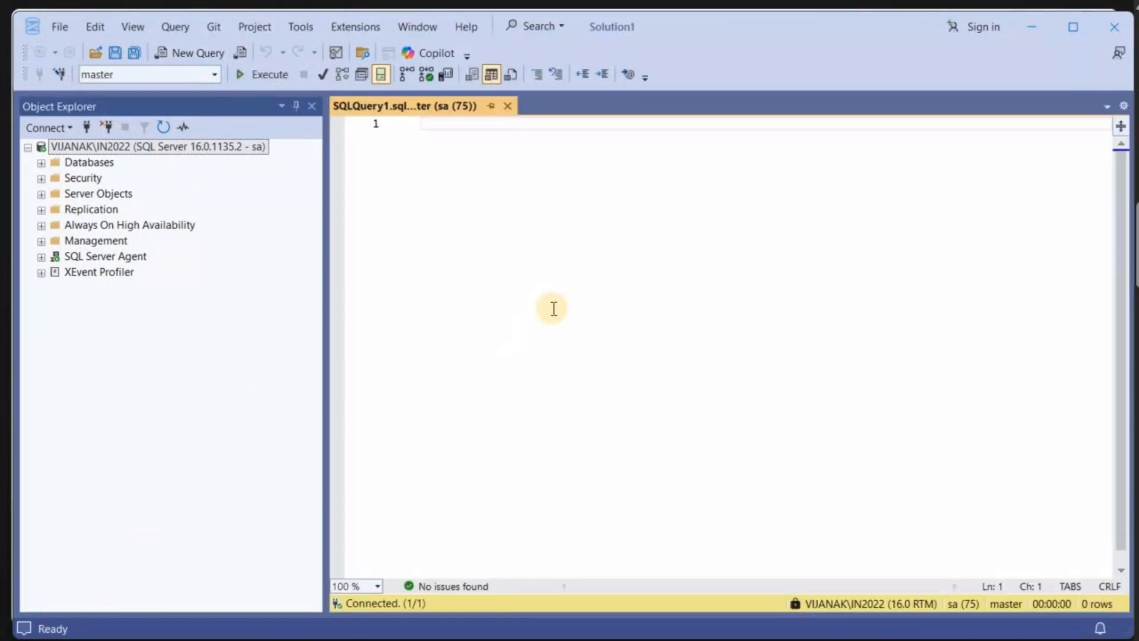
pyautogui.write('use ')
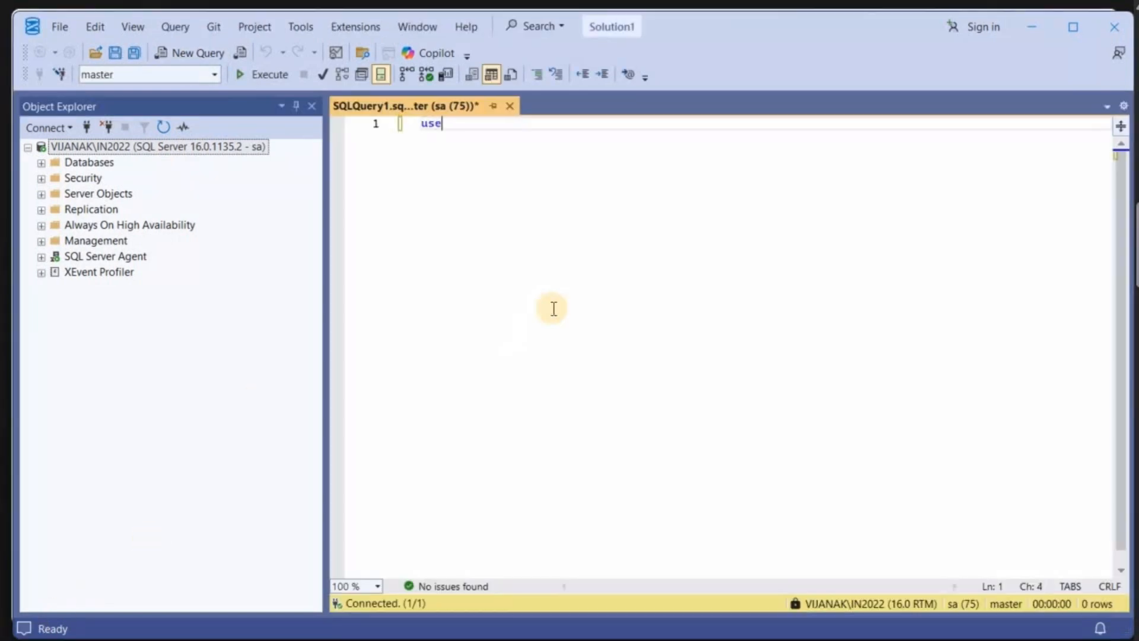
pyautogui.write('jbdb')
pyautogui.press('Escape')
pyautogui.press('F5')
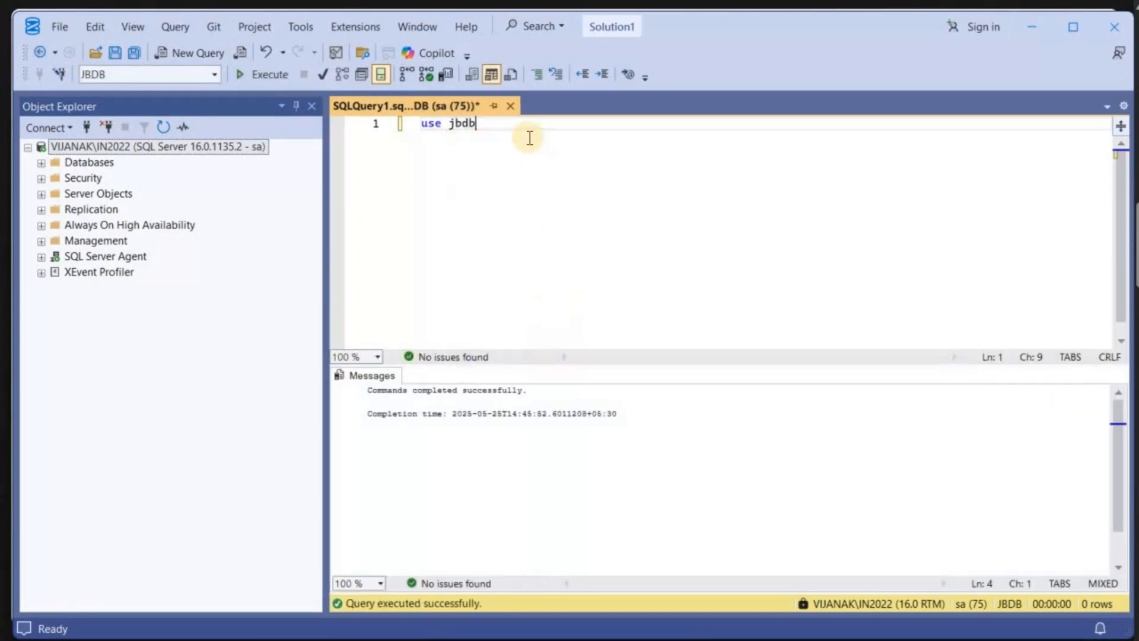
# Step: Replace the statement in the query window with "select * from table1" and run it
pyautogui.hotkey('shift', 'Home')
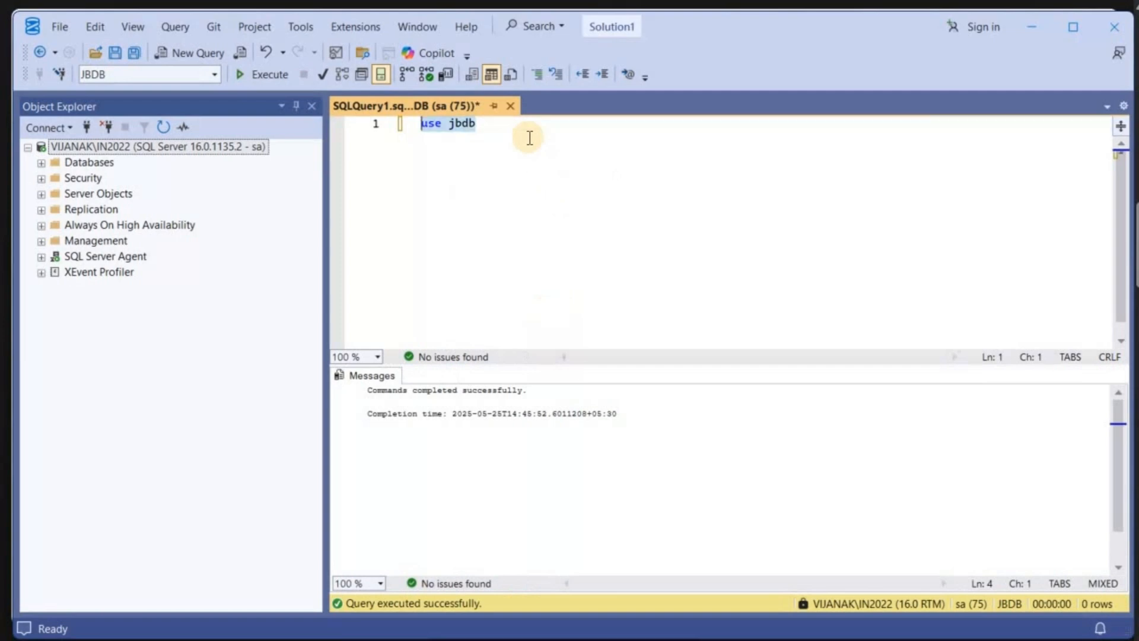
pyautogui.write('select ')
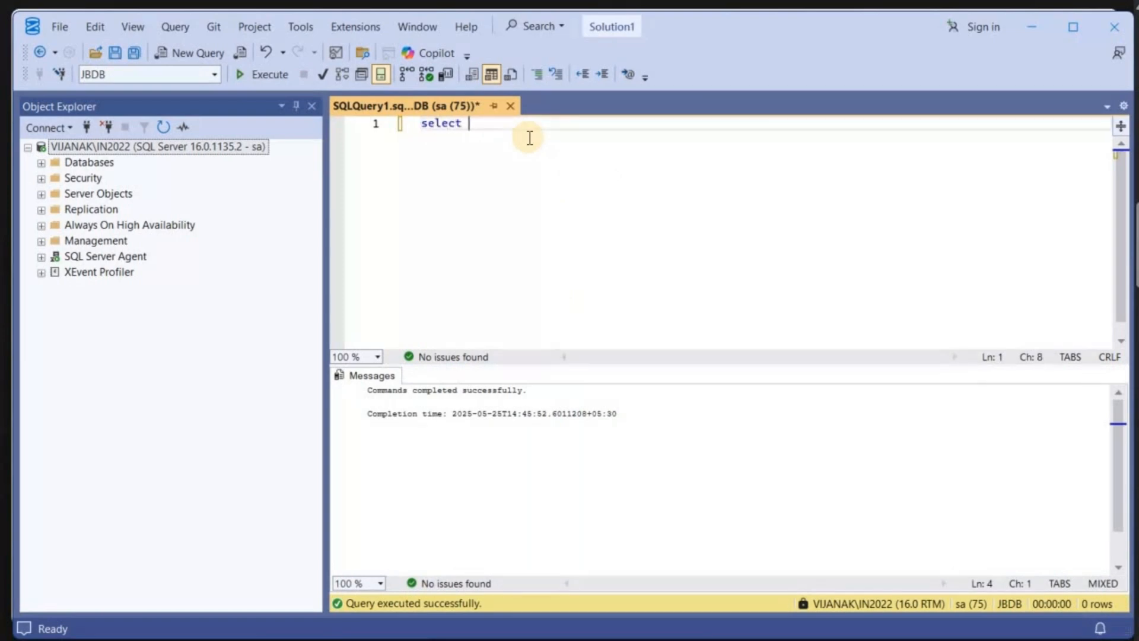
pyautogui.write('* from ')
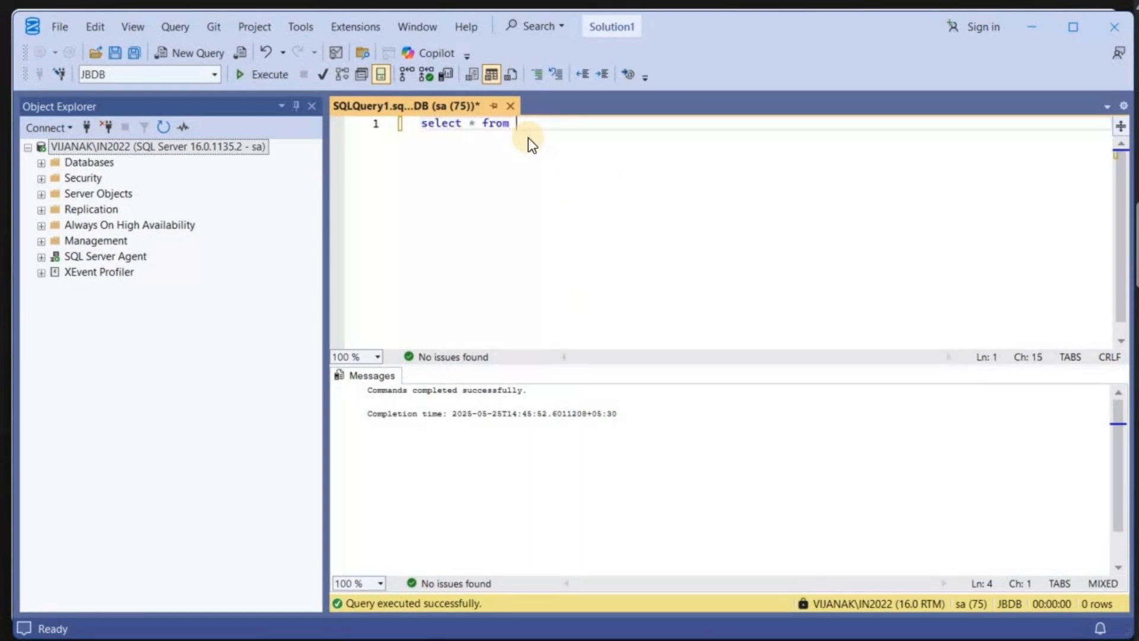
pyautogui.write('table')
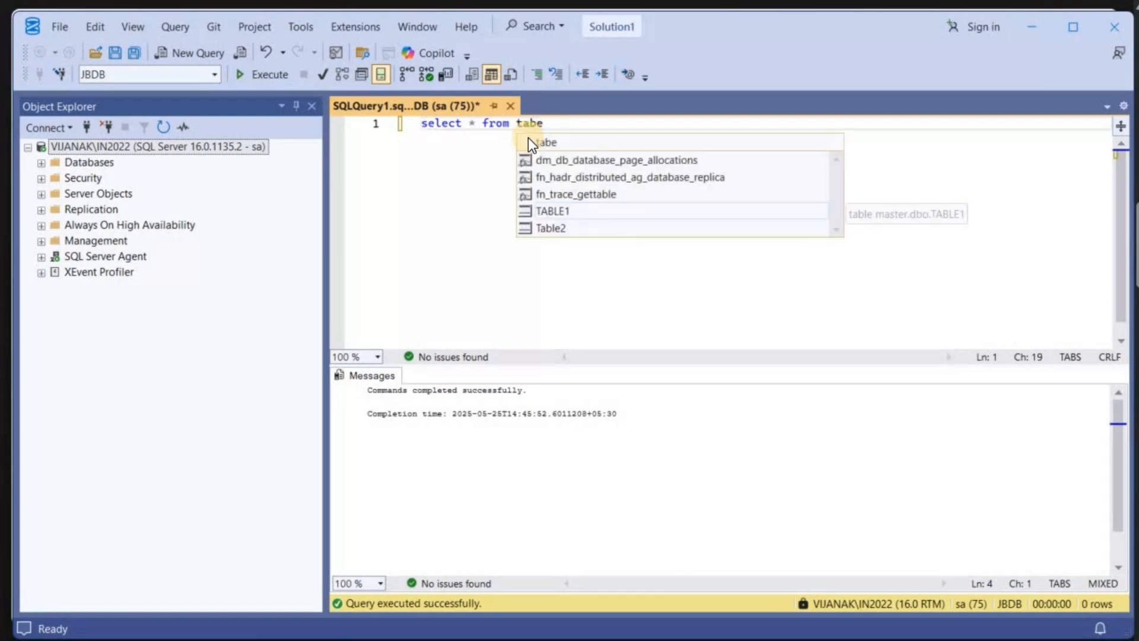
pyautogui.press('BackSpace')
pyautogui.write('le1')
pyautogui.press('F5')
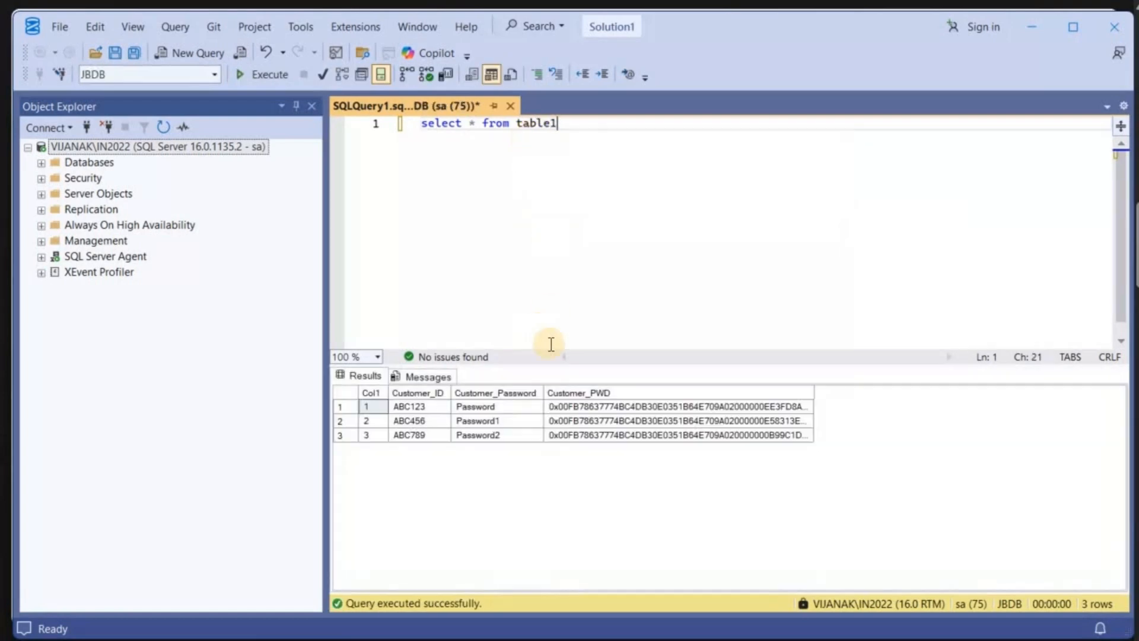
# Step: Narrow the Object Explorer pane to give the query editor more room
pyautogui.moveTo(327, 272); pyautogui.dragTo(244, 276)
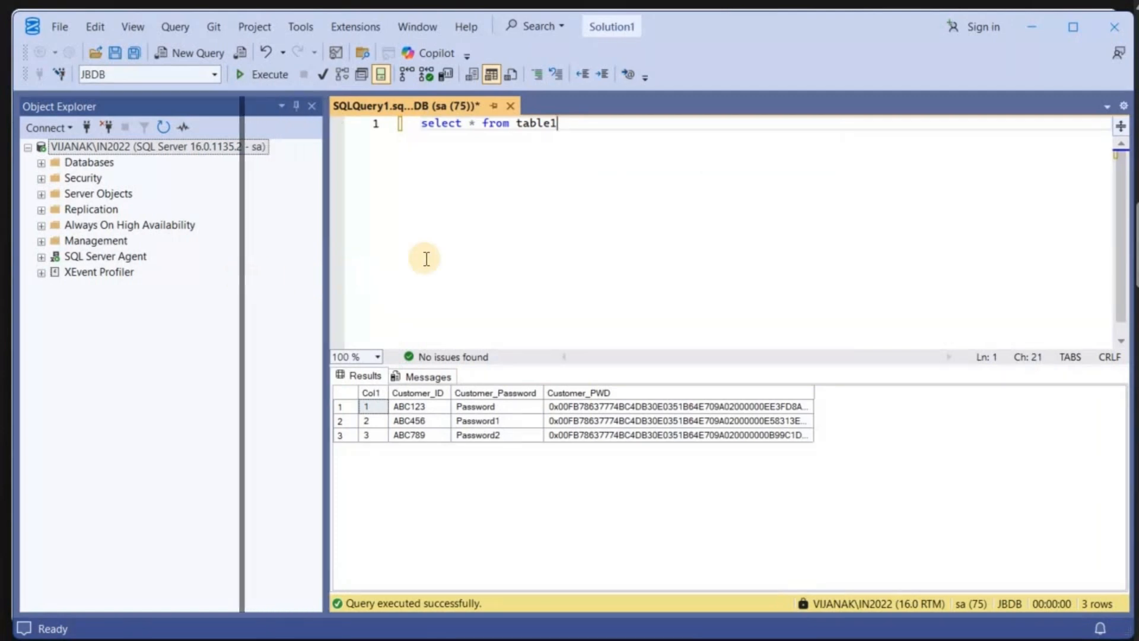